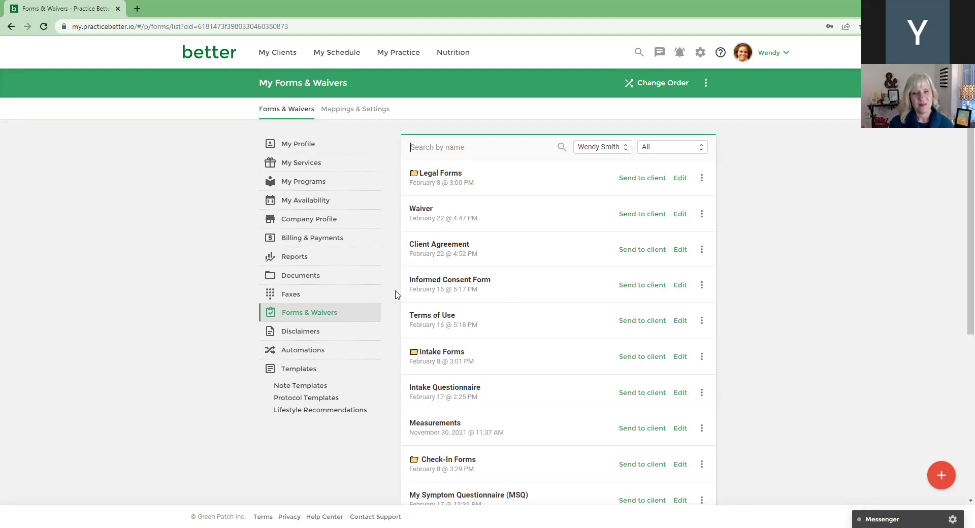
pyautogui.click(413, 214)
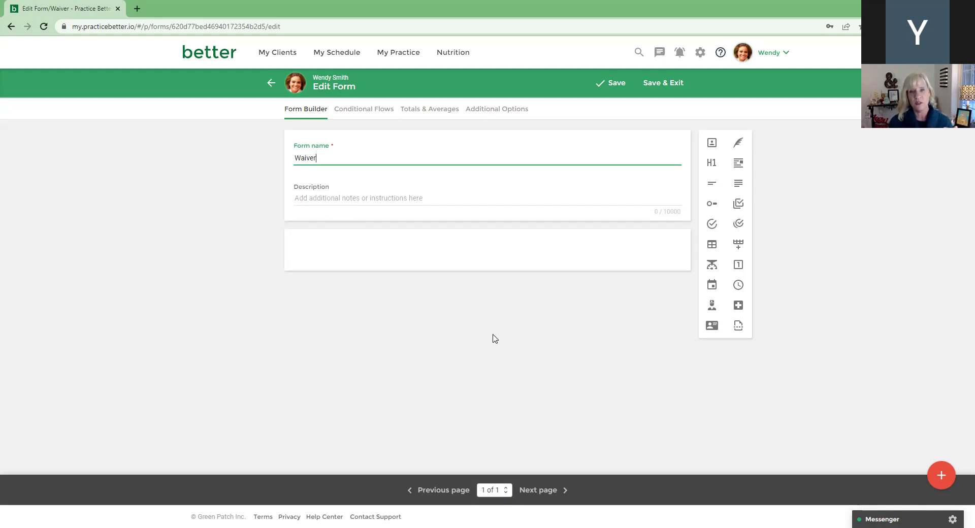
pyautogui.click(738, 169)
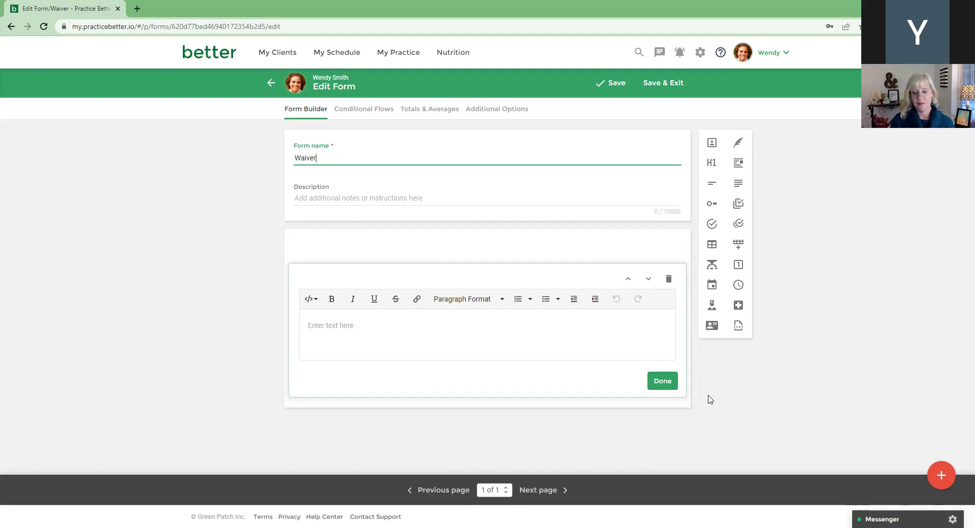
pyautogui.click(942, 476)
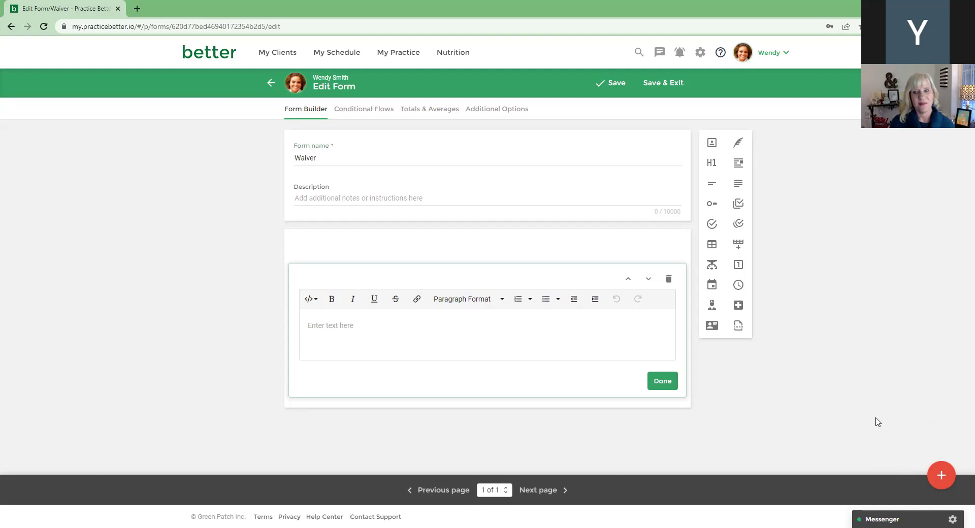
pyautogui.click(401, 55)
pyautogui.click(366, 237)
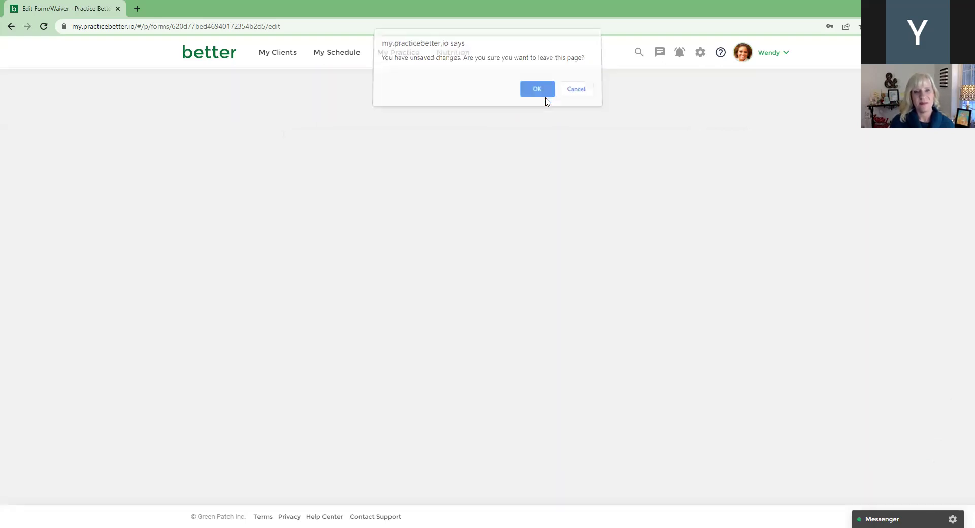
pyautogui.click(539, 91)
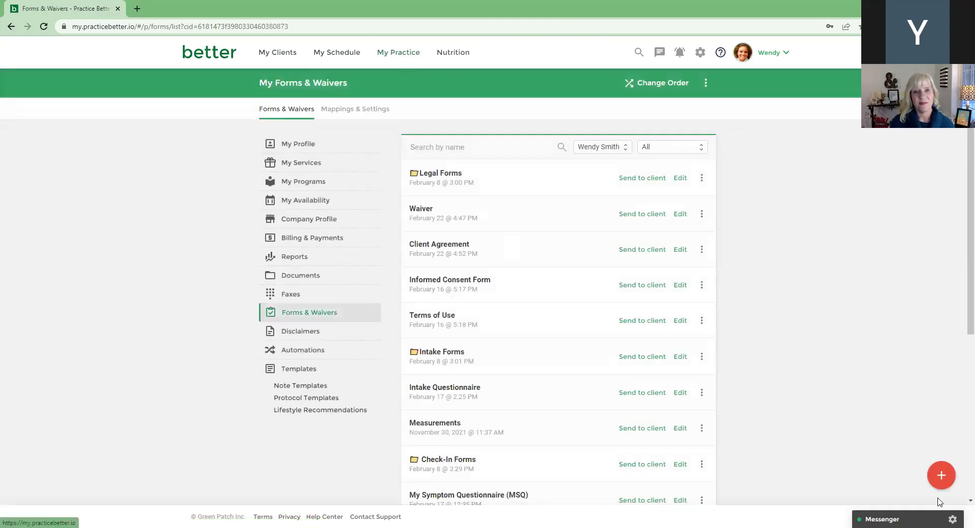
# Create a new waiver and name it "Yoga retreat waiver"
pyautogui.click(942, 477)
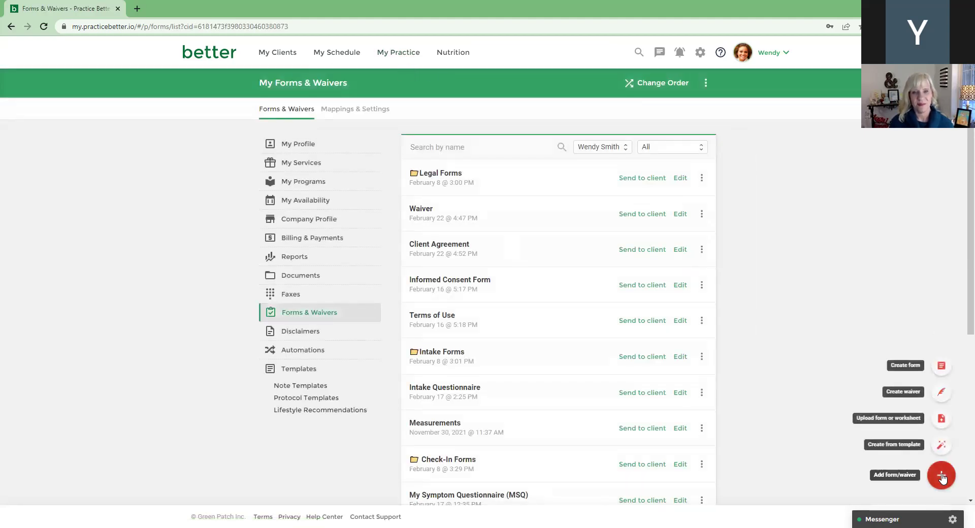
pyautogui.click(940, 398)
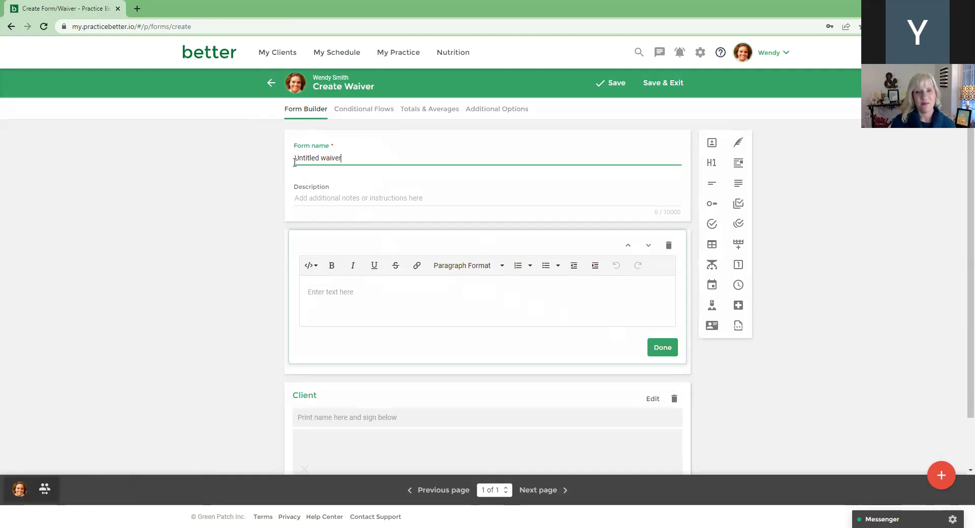
pyautogui.doubleClick(295, 158)
pyautogui.write('Yogare')
pyautogui.press('BackSpace')
pyautogui.press('BackSpace')
pyautogui.write('retreat')
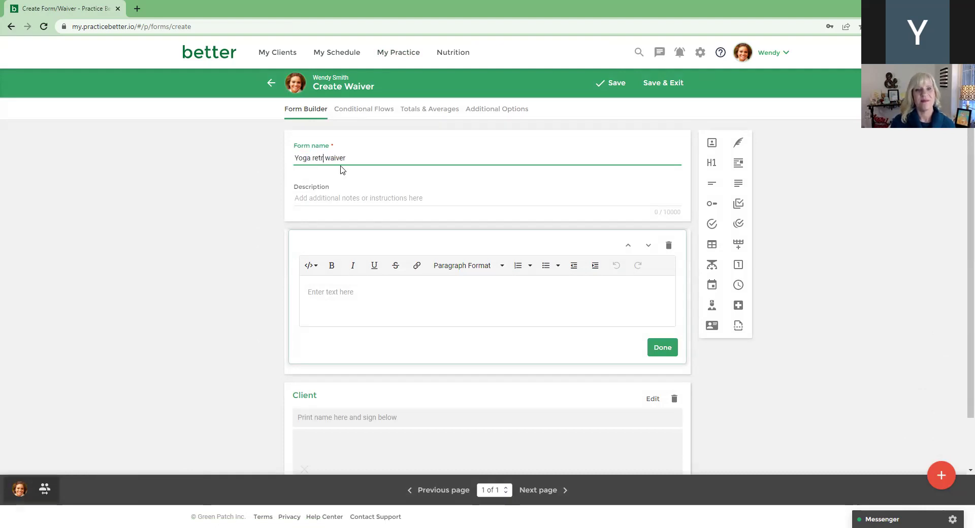
pyautogui.click(376, 294)
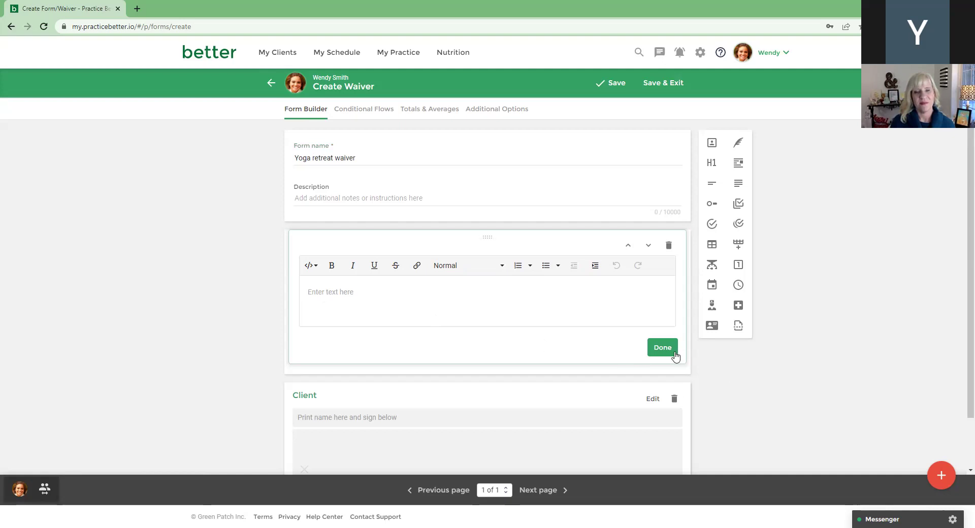
pyautogui.scroll(-1, 750, 366)
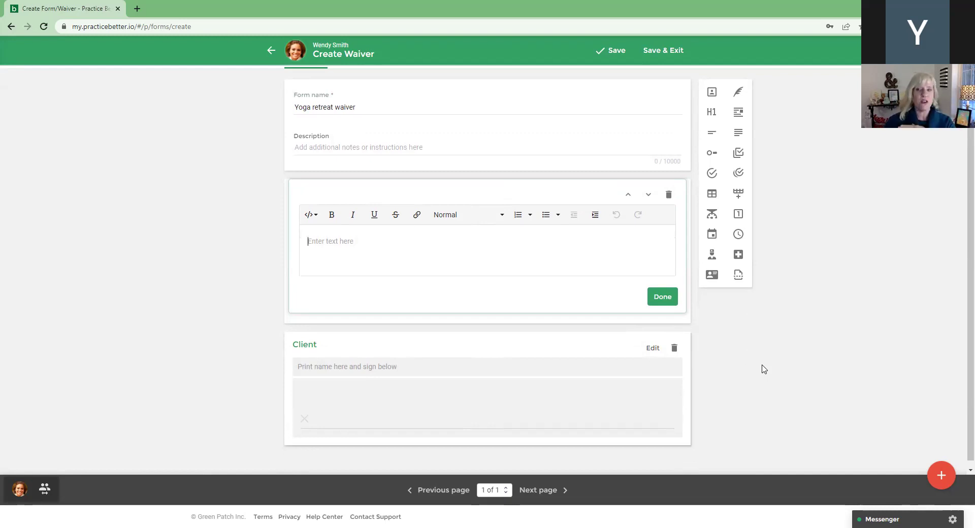
# Rename the new waiver as "Workshop waiver", then save it and return to the forms list
pyautogui.moveTo(334, 107); pyautogui.dragTo(287, 107)
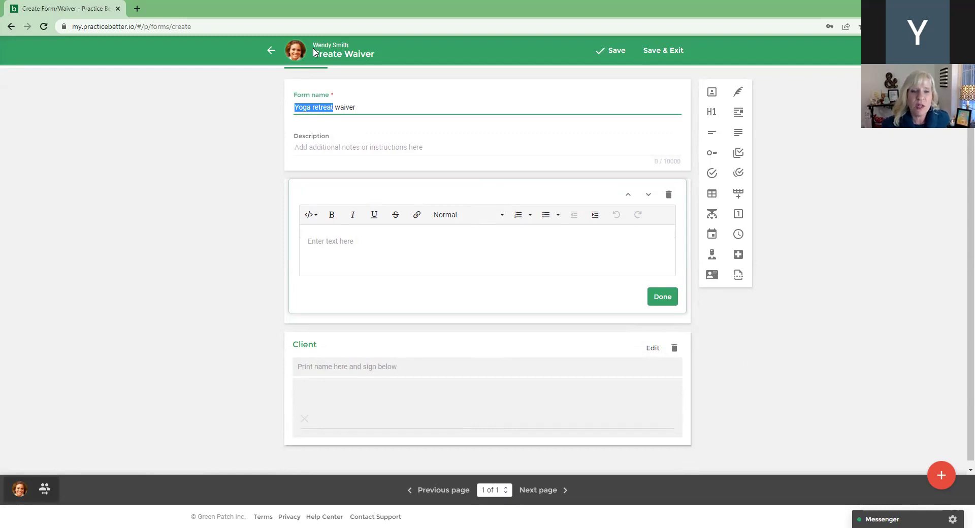
pyautogui.write('Workshop')
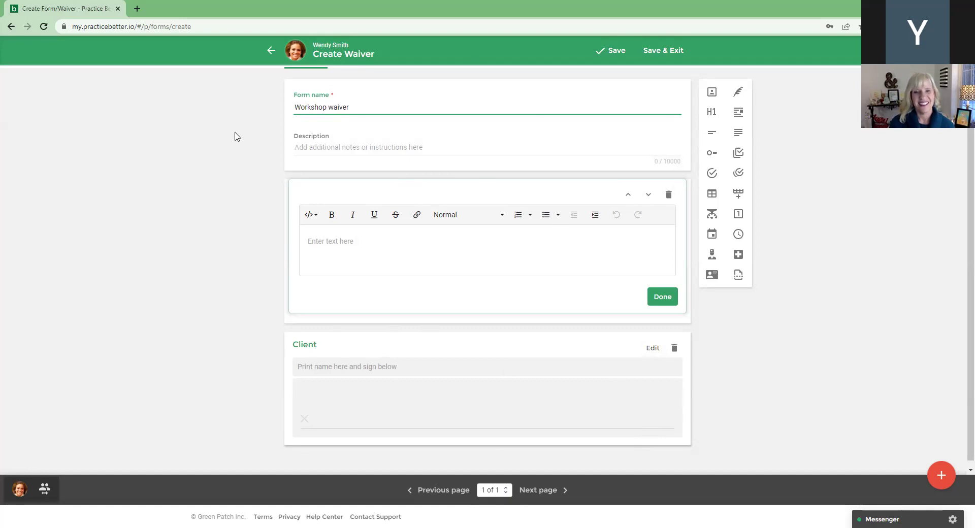
pyautogui.click(665, 51)
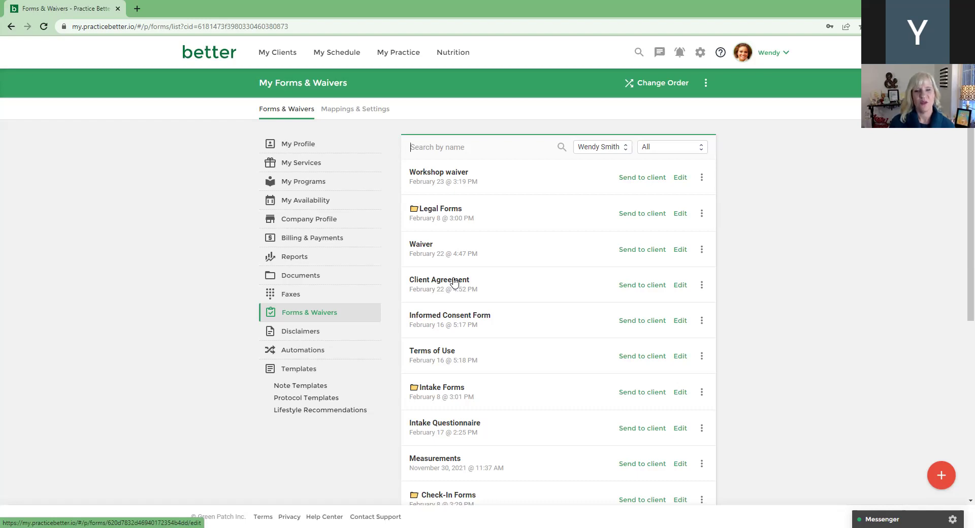
# Create a new blank form and name it "Client Agreement"
pyautogui.click(942, 477)
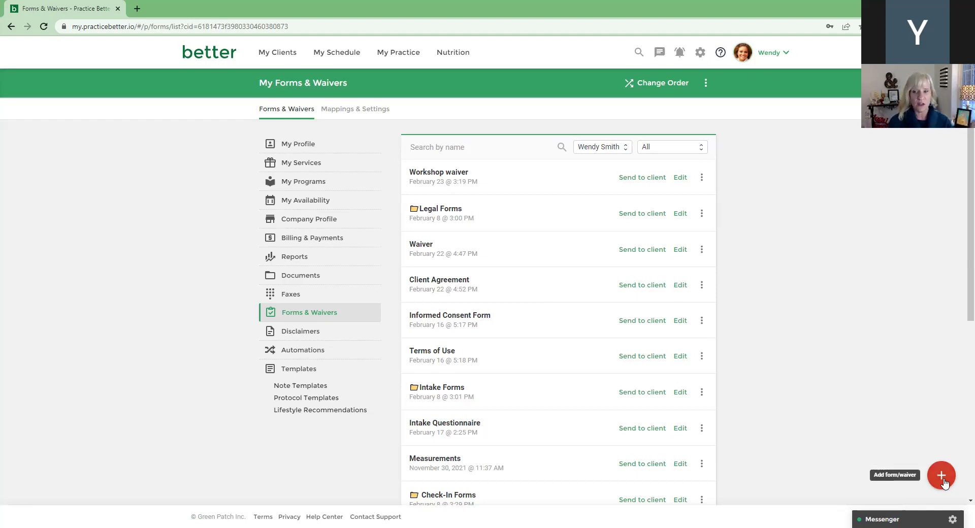
pyautogui.click(944, 372)
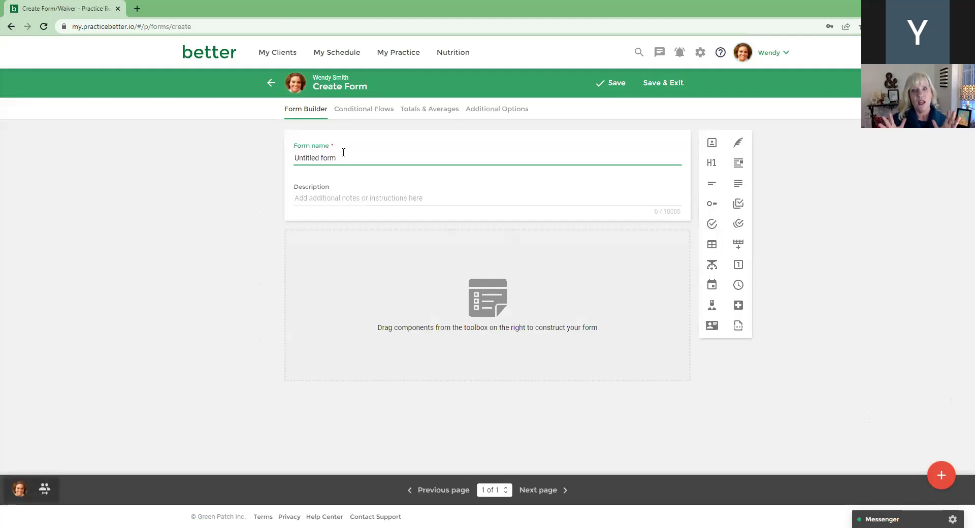
pyautogui.moveTo(341, 155); pyautogui.dragTo(255, 163)
pyautogui.write('C')
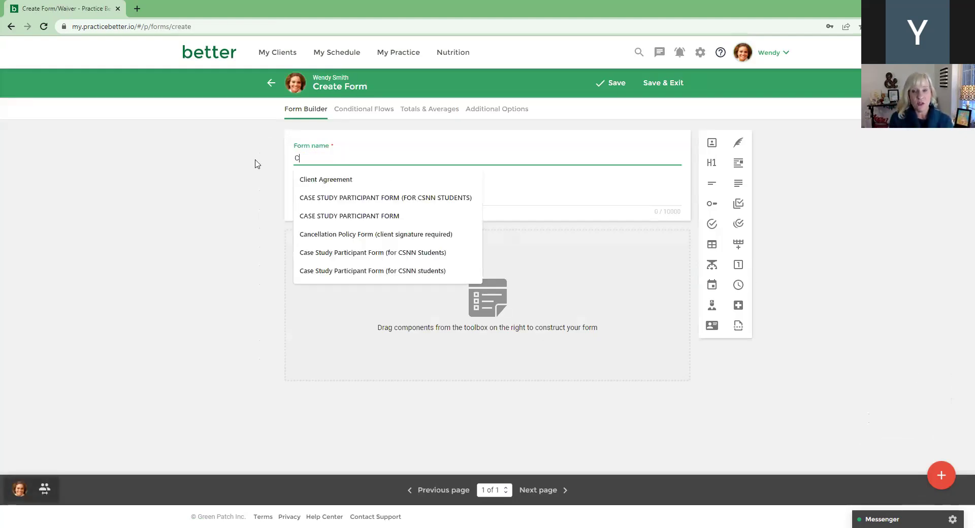
pyautogui.write('lient Agreement')
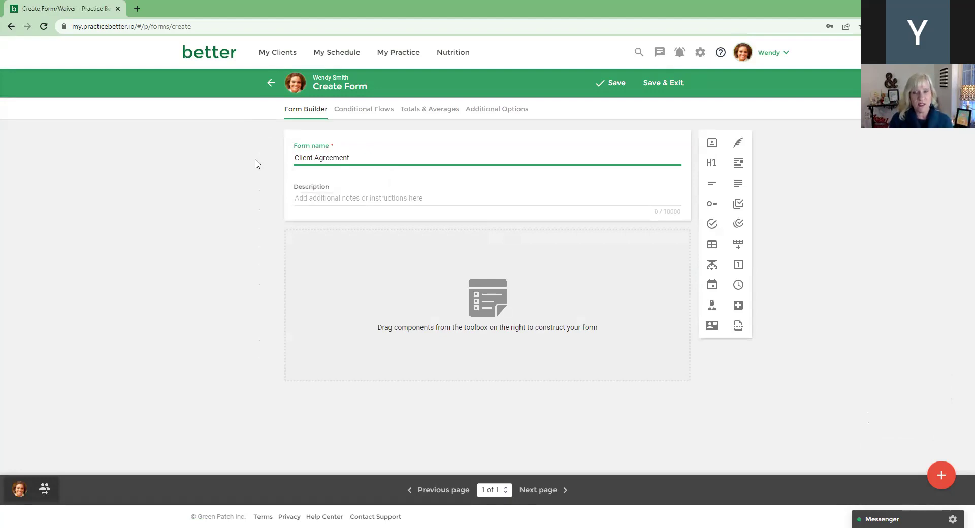
# Enter "Explains services you are offering" as the description of the Client Agreement form
pyautogui.click(321, 199)
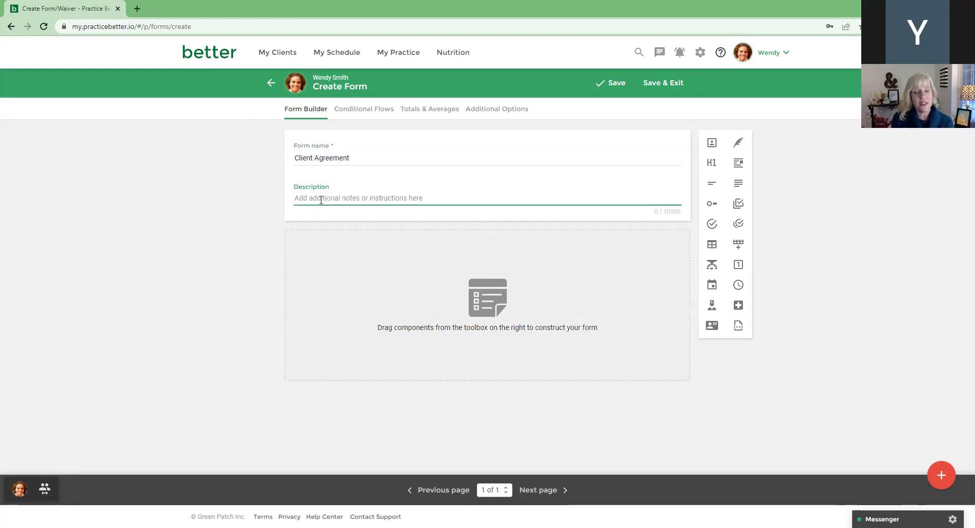
pyautogui.write('Exp')
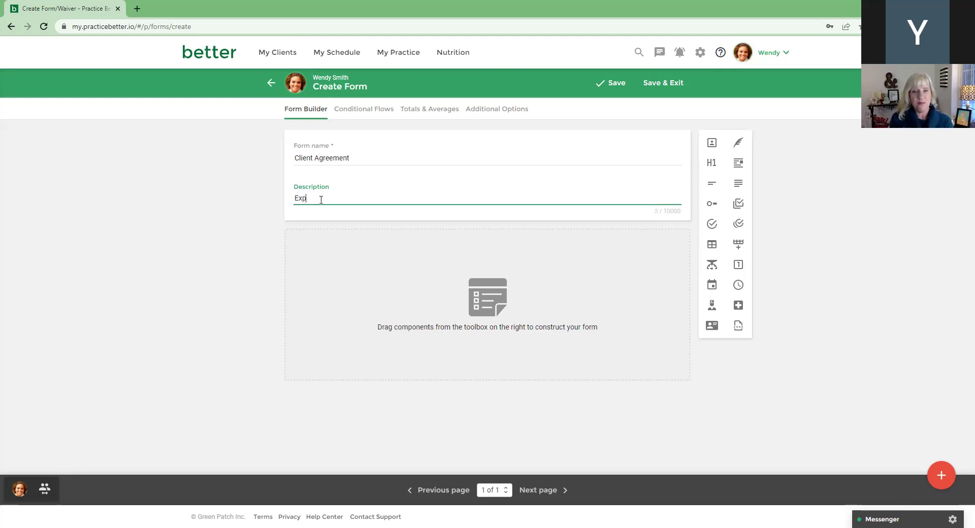
pyautogui.write('lains services')
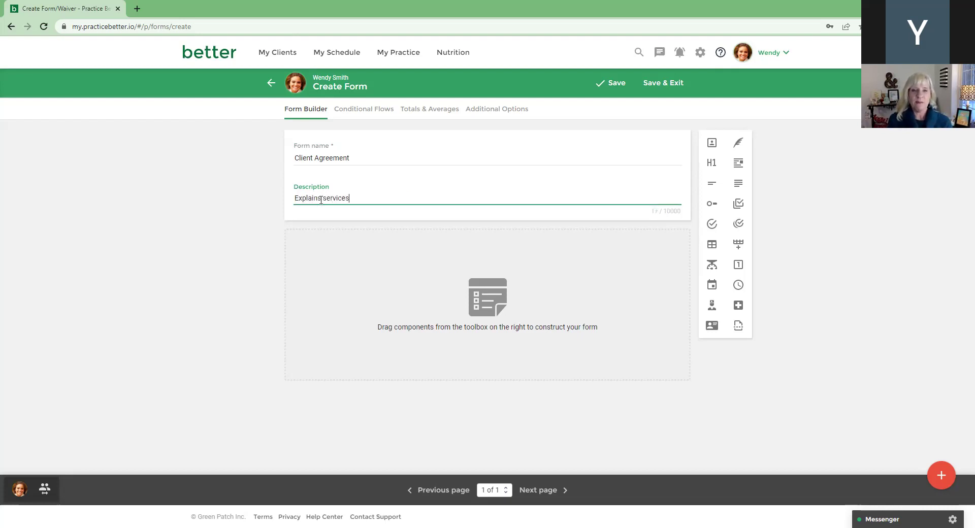
pyautogui.write(' you are offering')
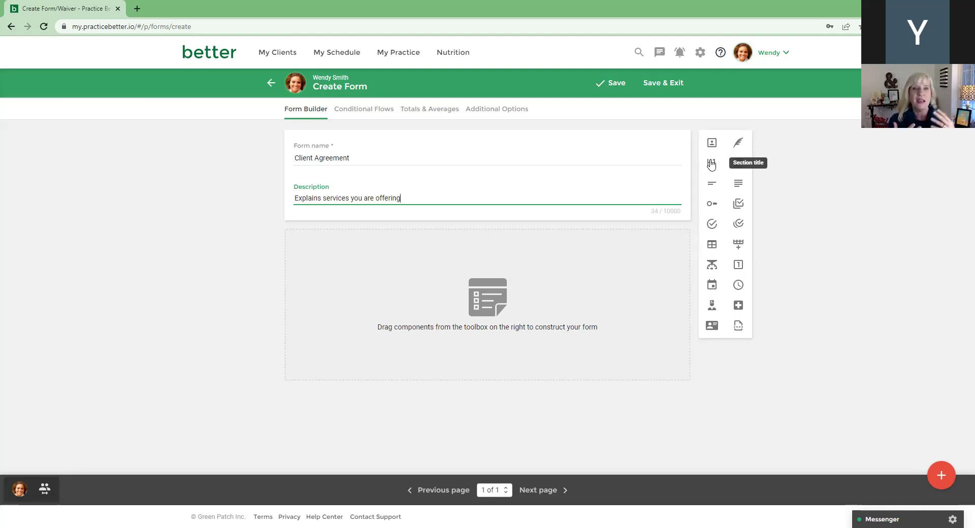
# Add a section title component to the form with the title "Services"
pyautogui.moveTo(711, 165); pyautogui.dragTo(595, 250)
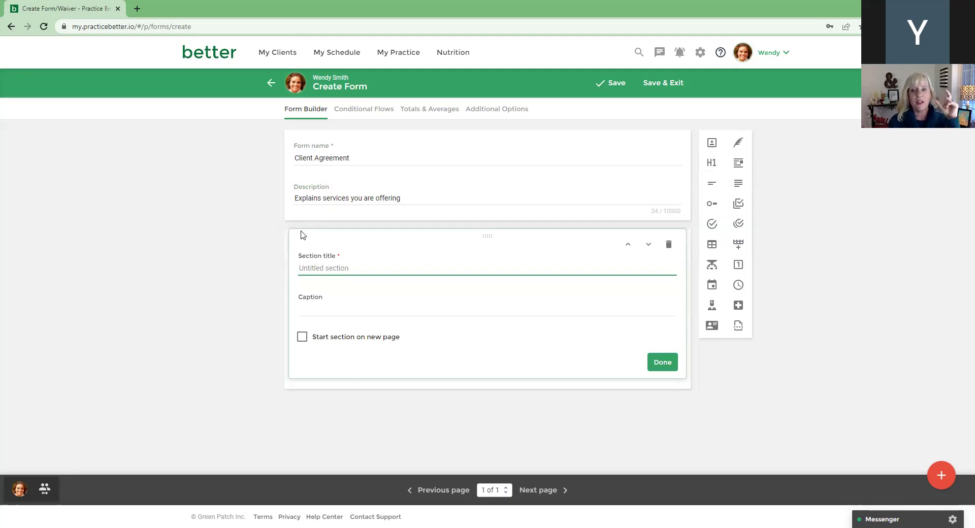
pyautogui.write('Services')
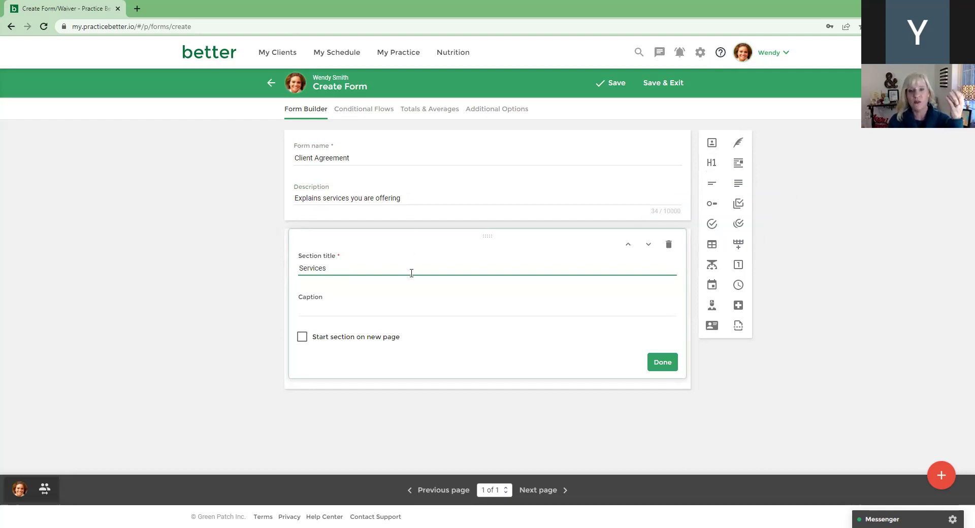
pyautogui.click(663, 365)
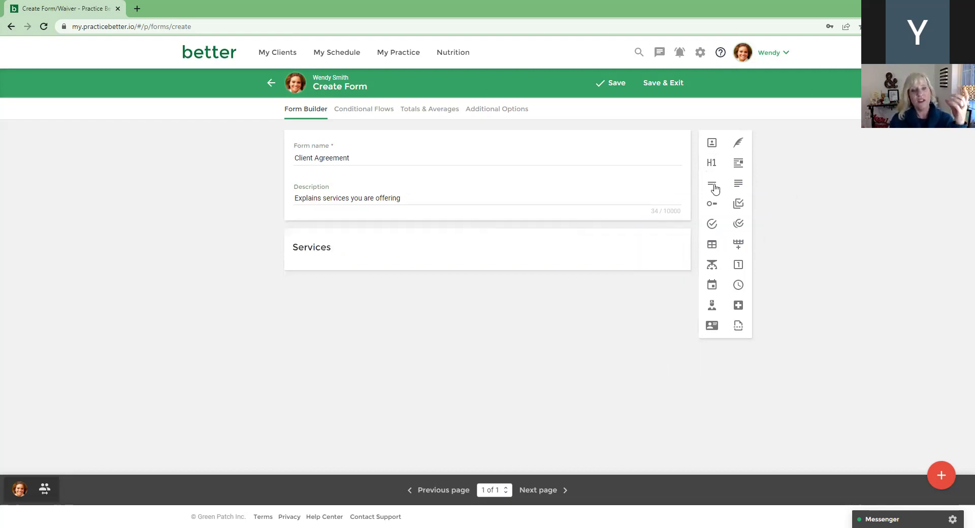
# Add an empty formatted text block below the Services heading, and delete the Services section title
pyautogui.moveTo(740, 169); pyautogui.dragTo(487, 313)
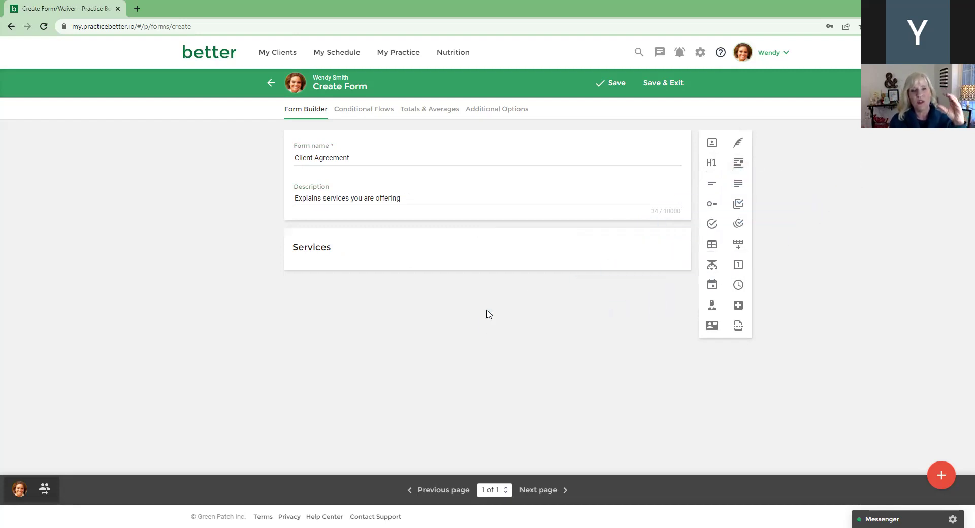
pyautogui.click(742, 165)
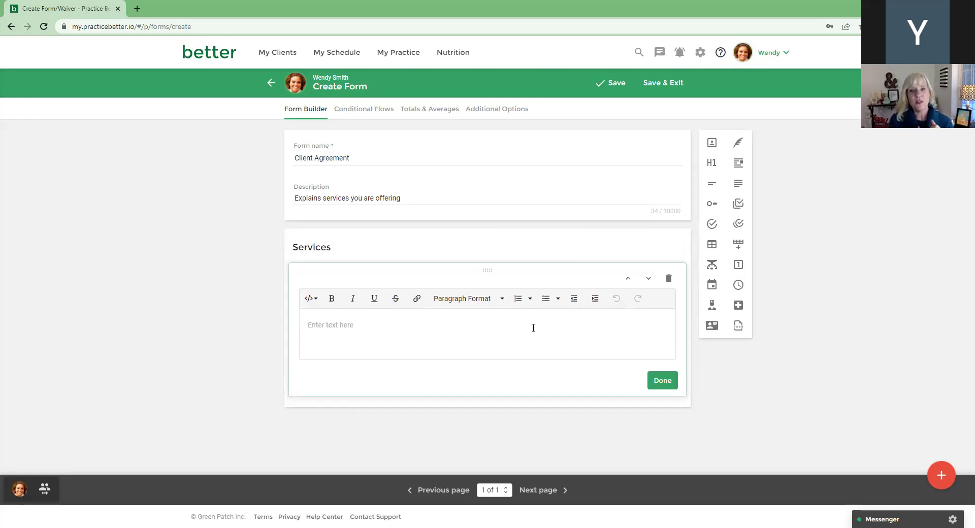
pyautogui.click(653, 380)
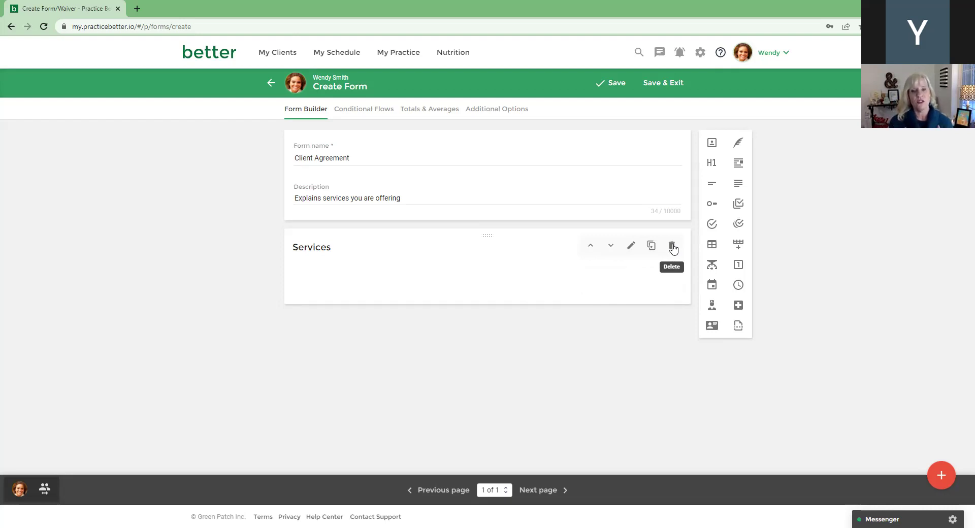
pyautogui.click(672, 247)
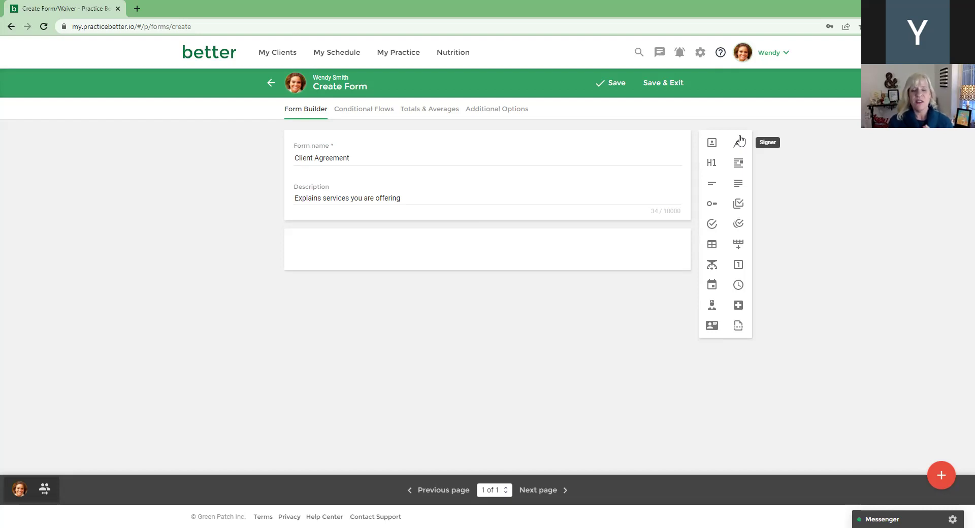
# Add a signer block for "My client" with the signer label "Client", then save and exit the form
pyautogui.click(740, 145)
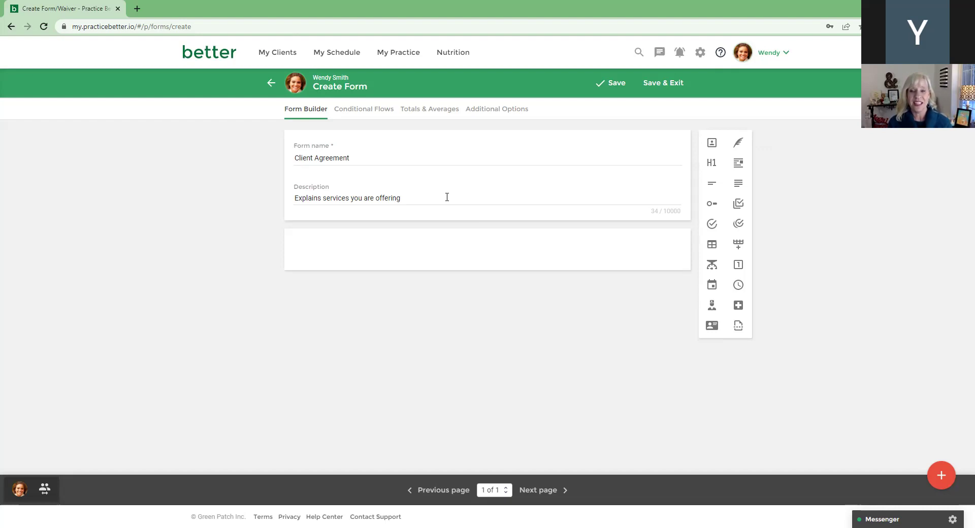
pyautogui.click(738, 147)
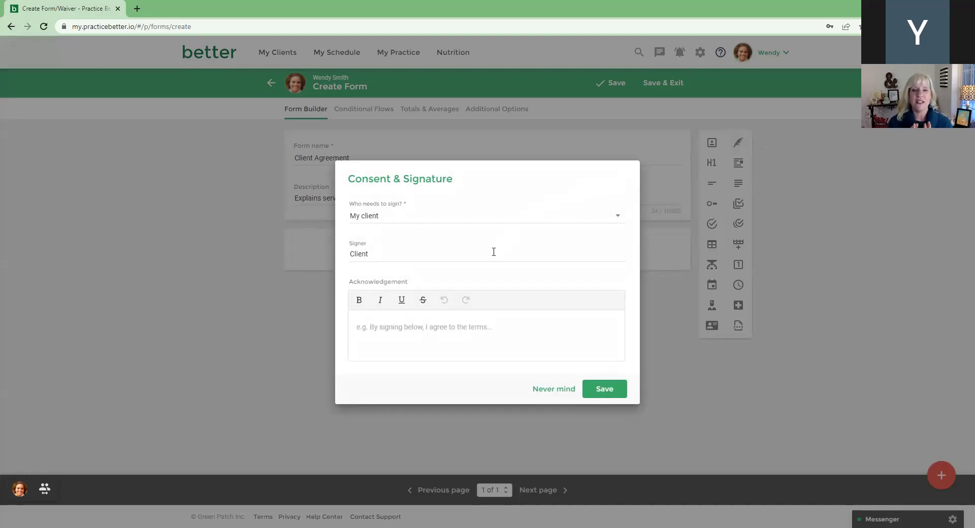
pyautogui.click(602, 391)
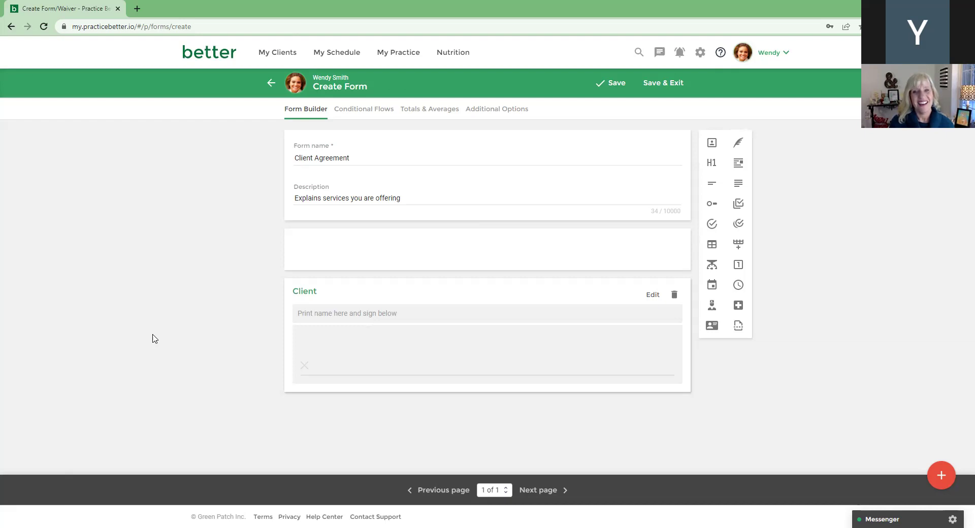
pyautogui.moveTo(358, 244)
pyautogui.click(658, 88)
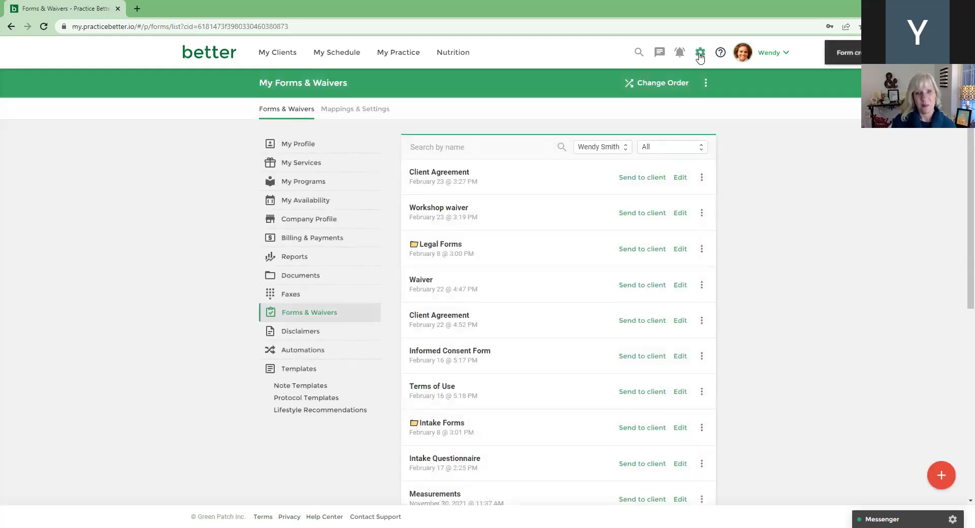
# Open the Forms & Signature page in the account's settings and preferences
pyautogui.click(700, 53)
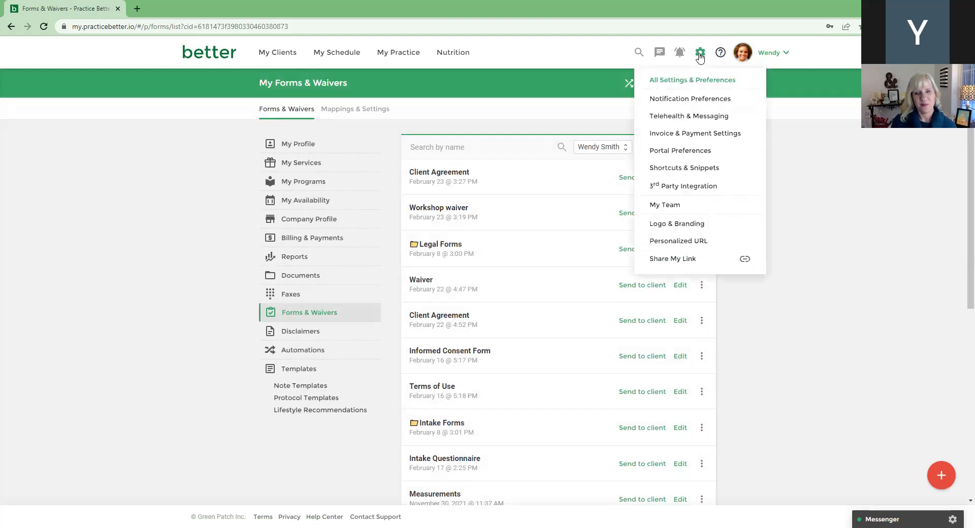
pyautogui.click(691, 80)
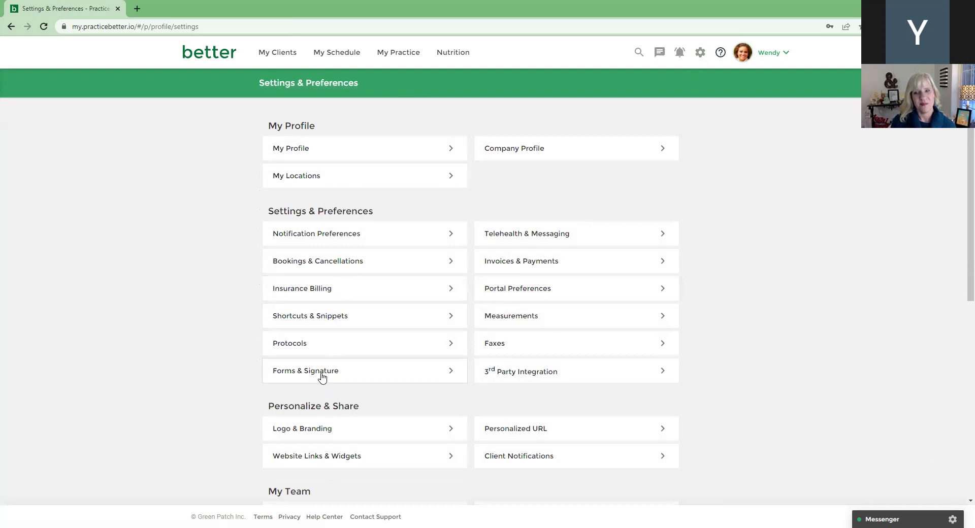
pyautogui.click(321, 377)
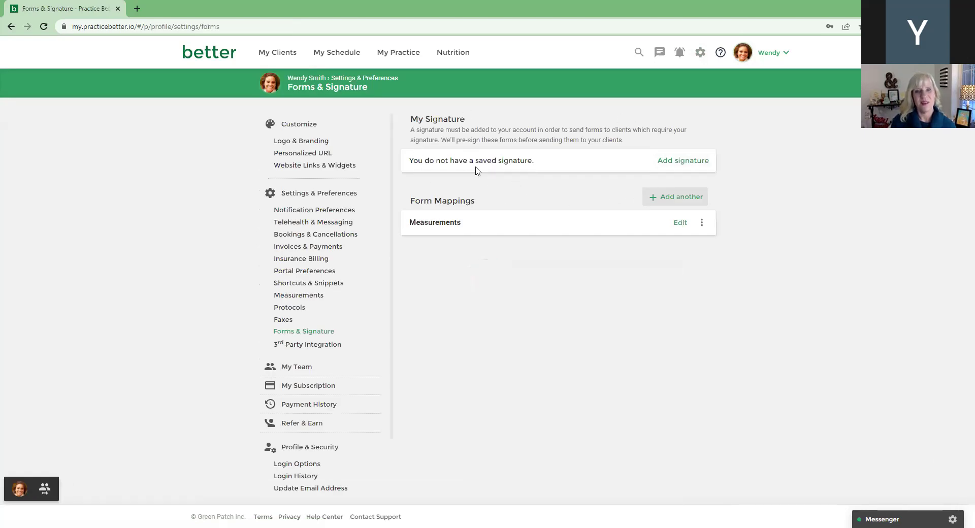
# Create the practitioner's typed signature in Style 3, checking the draw and upload alternatives, and save it to the account
pyautogui.click(680, 166)
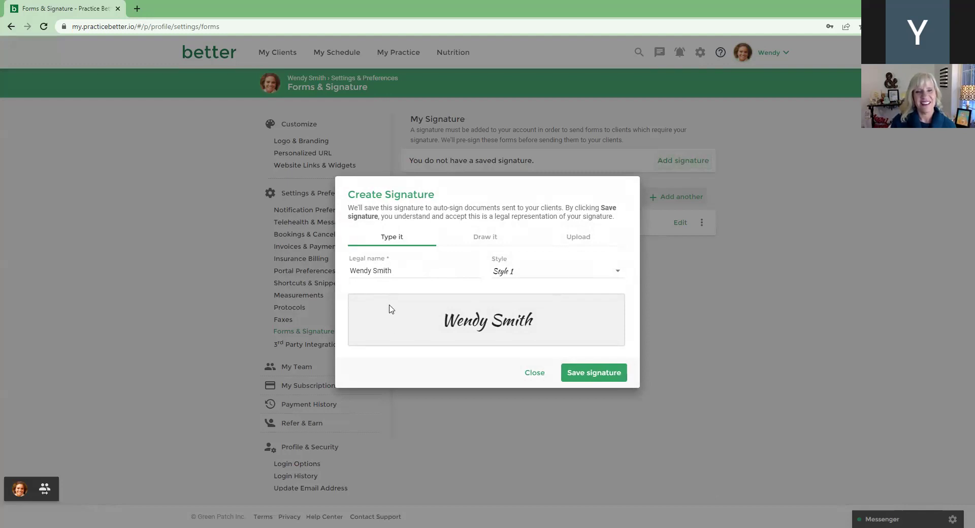
pyautogui.click(521, 273)
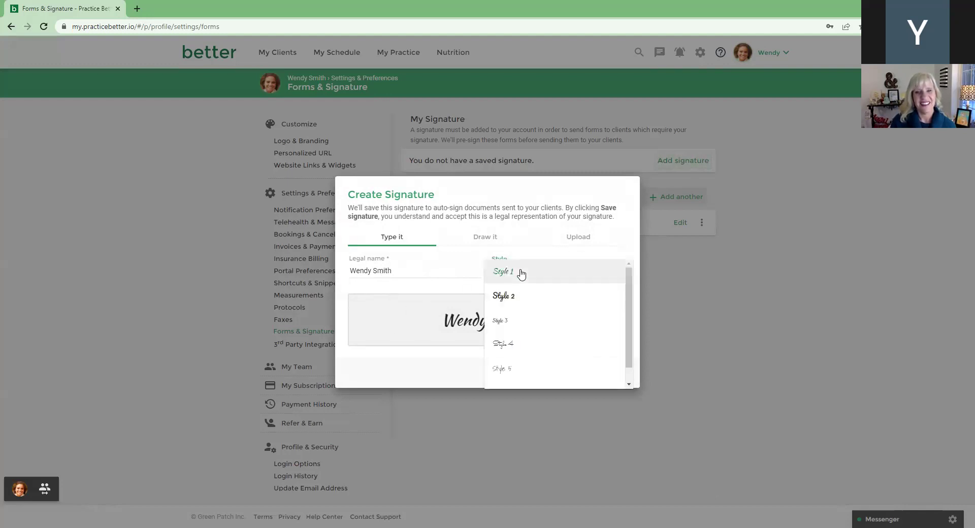
pyautogui.click(505, 321)
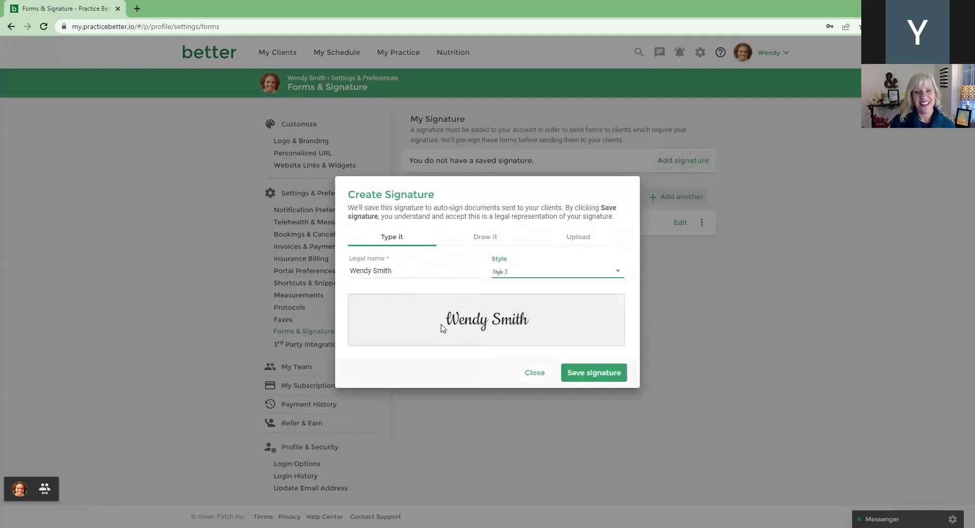
pyautogui.click(485, 239)
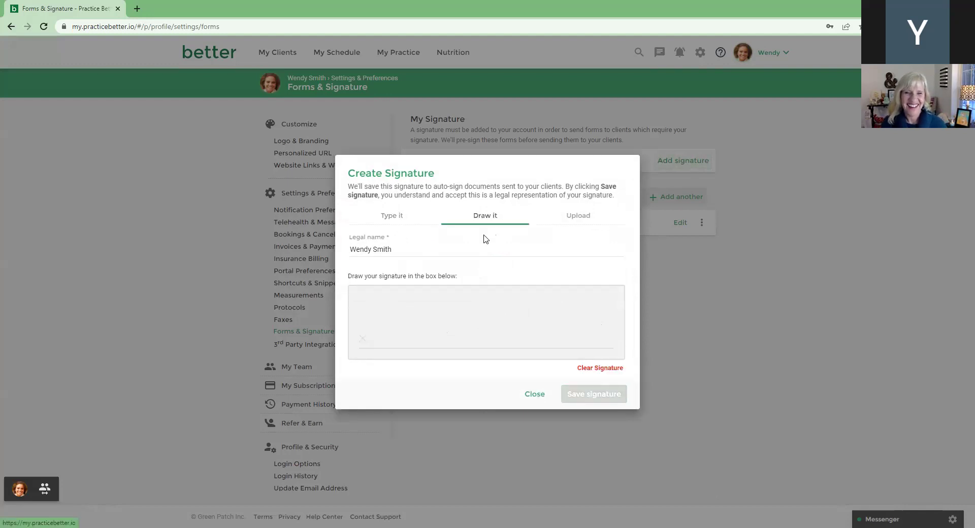
pyautogui.click(578, 218)
pyautogui.click(391, 232)
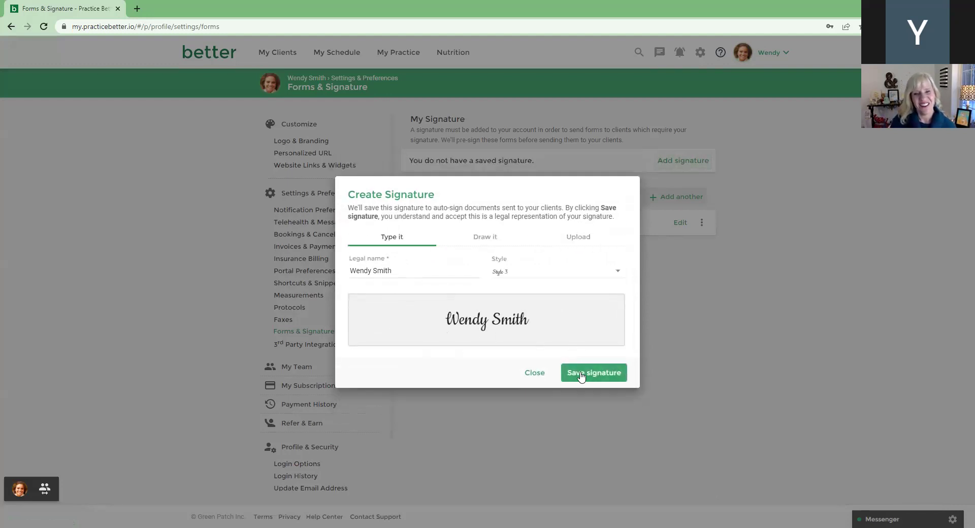
pyautogui.click(582, 374)
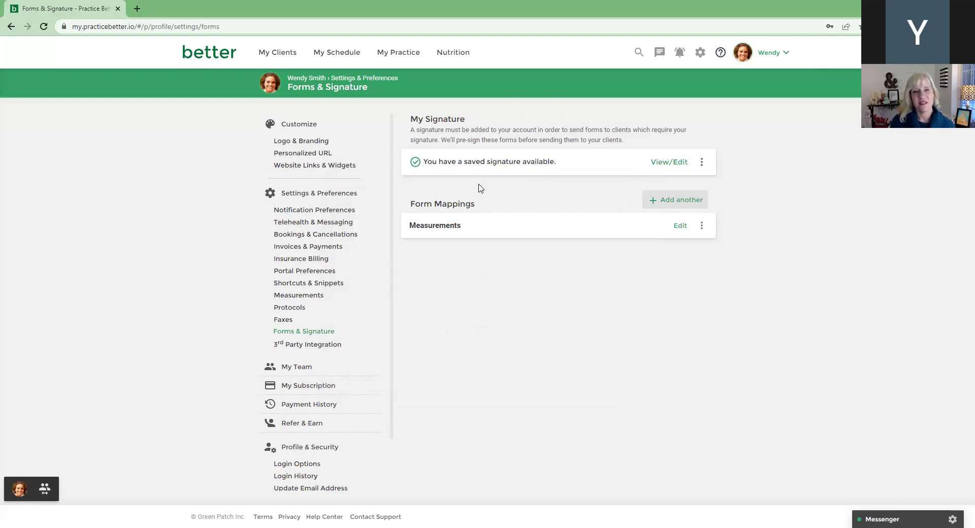
# Open the newest Client Agreement from the Forms & Waivers list for editing
pyautogui.click(392, 52)
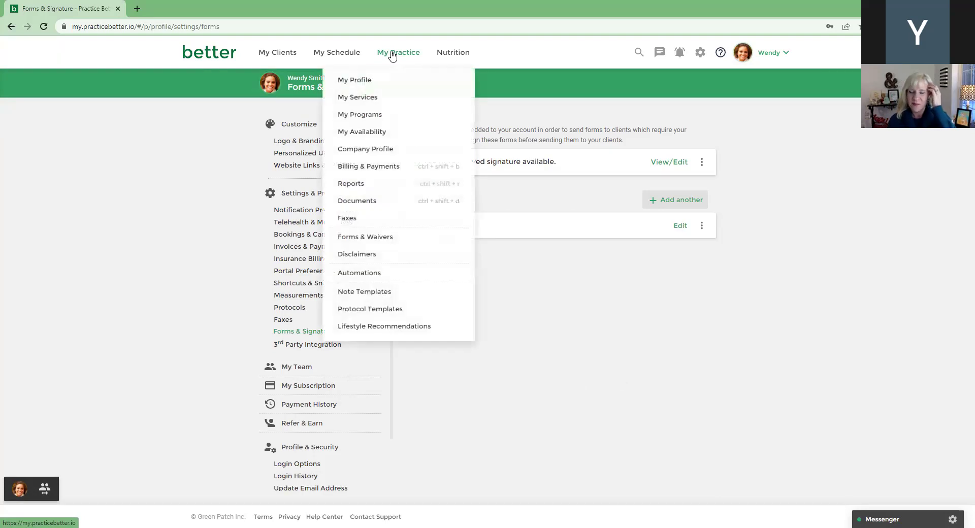
pyautogui.click(369, 241)
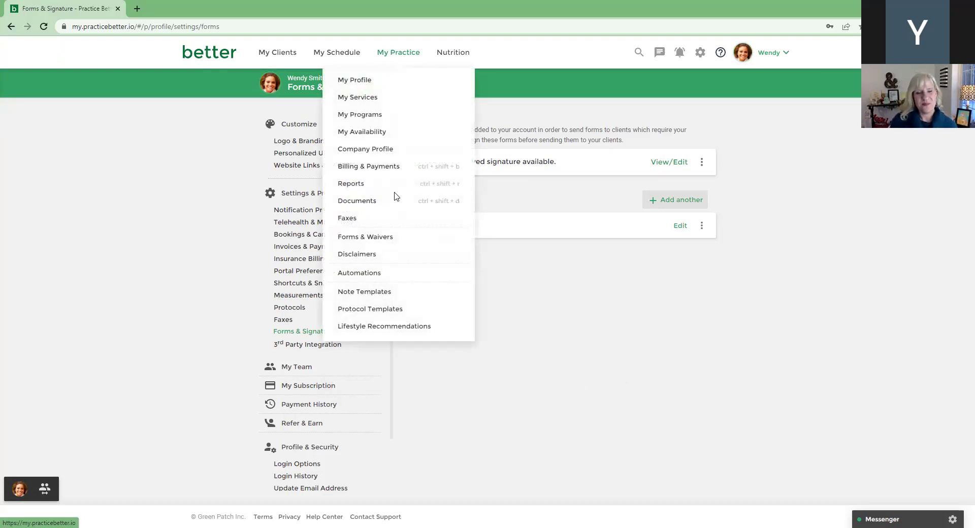
pyautogui.click(468, 173)
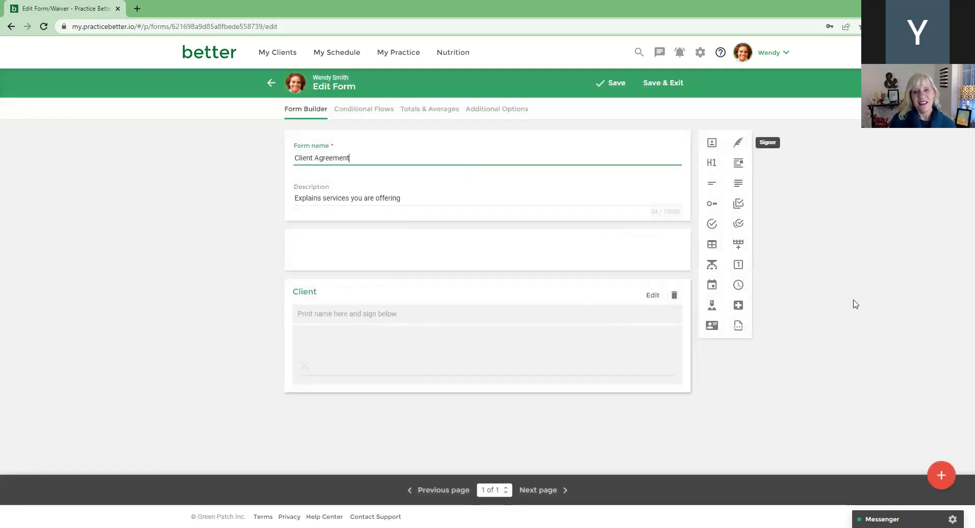
# Add a signer block for "Me" with the signer label "Practitioner" to the Client Agreement, then save and exit the form
pyautogui.click(944, 478)
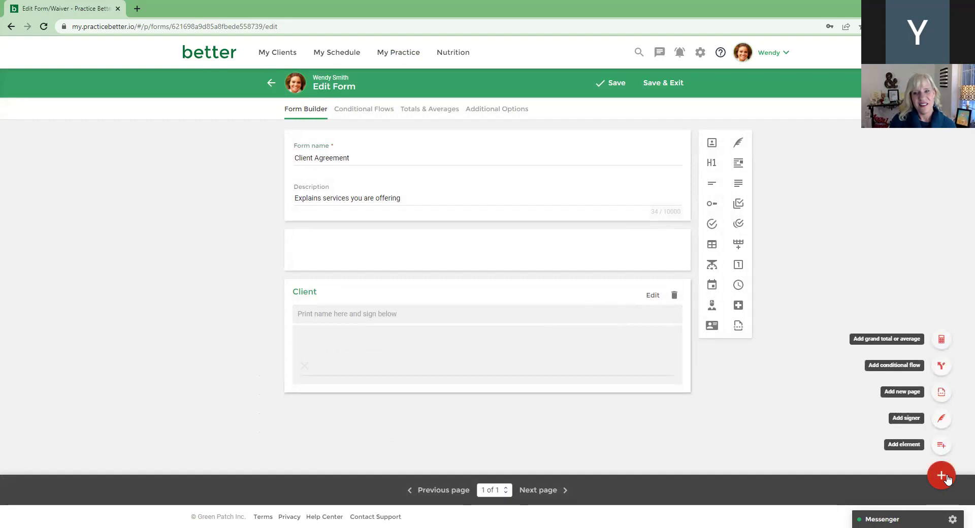
pyautogui.click(738, 142)
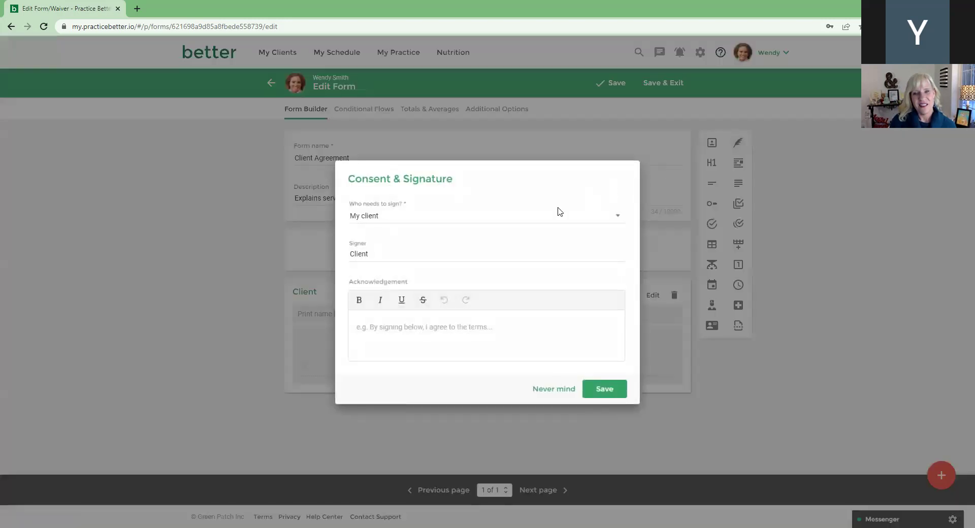
pyautogui.click(400, 217)
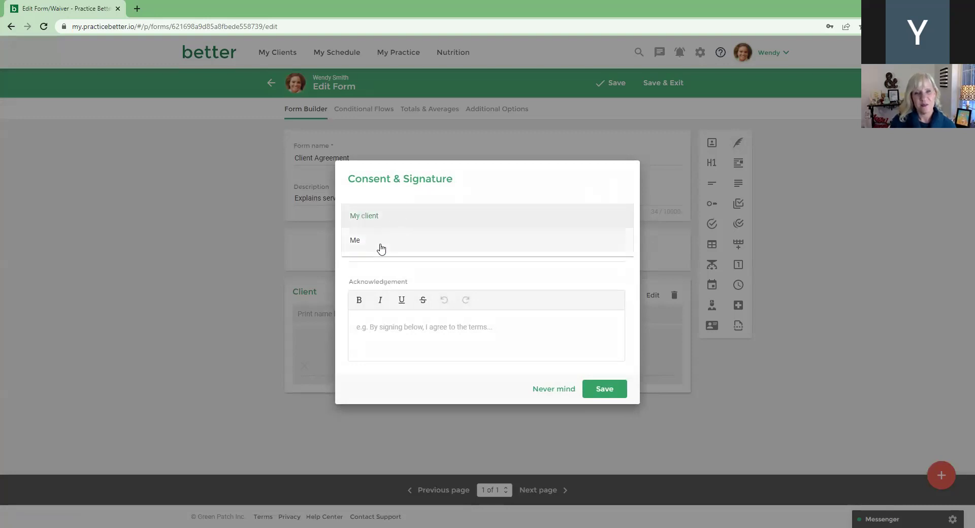
pyautogui.click(378, 247)
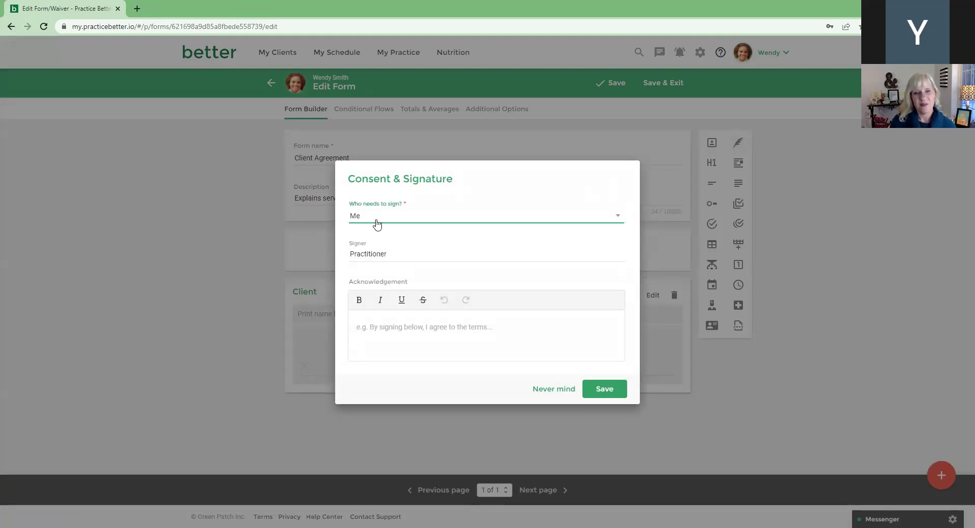
pyautogui.click(609, 393)
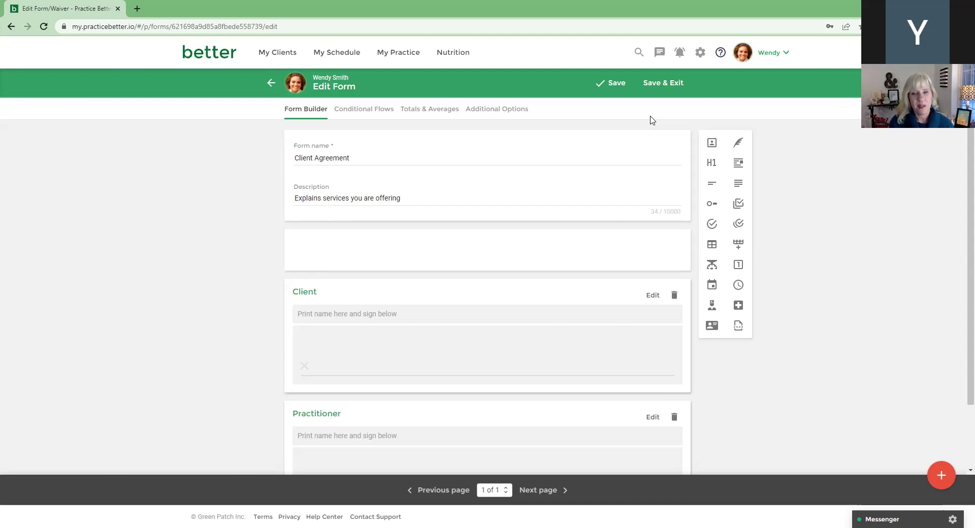
pyautogui.click(665, 86)
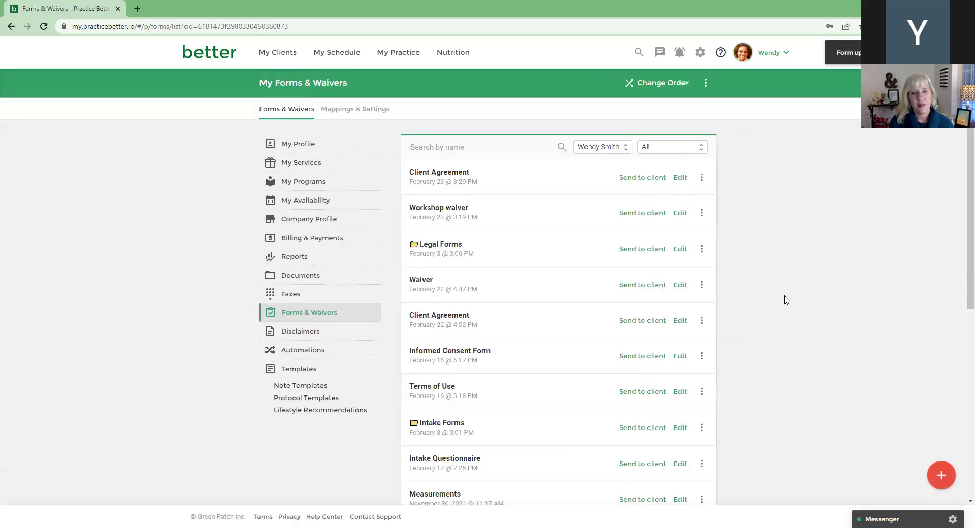
# Open the Informed Consent Form and rename it "Informed Consent Form / Consent to Treat Form"
pyautogui.scroll(-1, 786, 300)
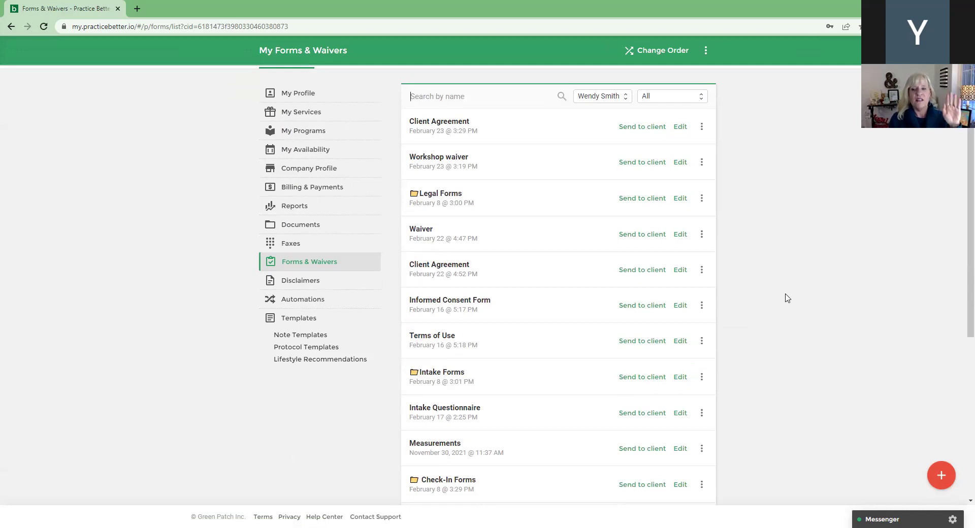
pyautogui.scroll(-2, 786, 298)
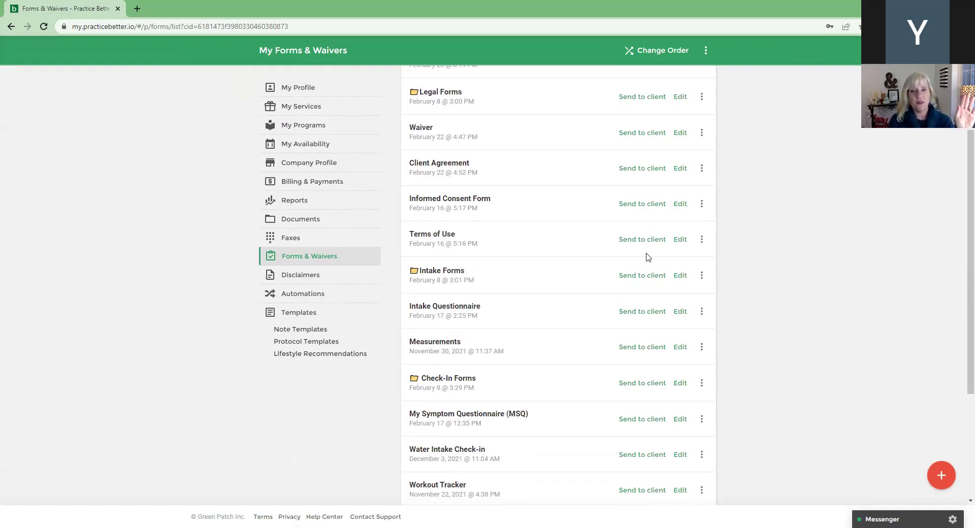
pyautogui.click(475, 202)
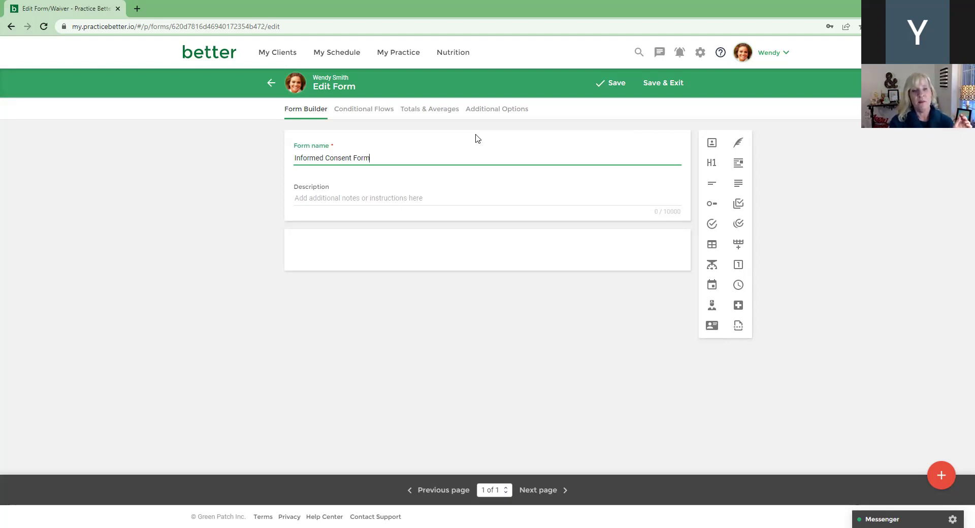
pyautogui.write('/ Consent')
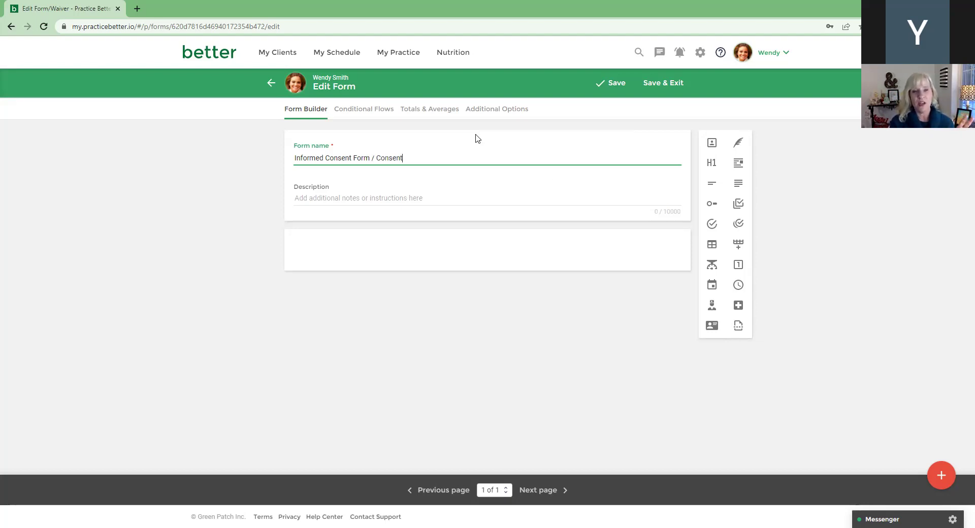
pyautogui.write(' to Treat Form')
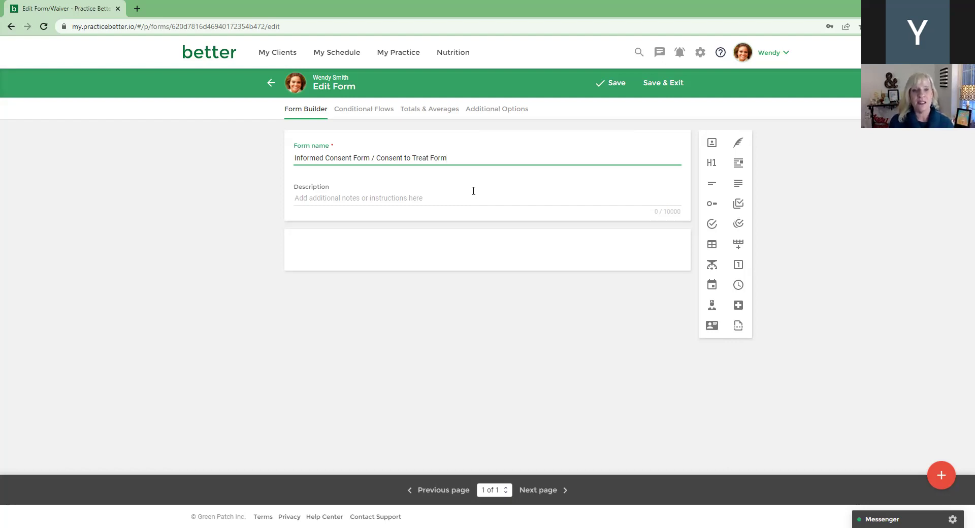
# Add a signer block for "My client" to the consent form and set its signer label to "Patient"
pyautogui.click(739, 143)
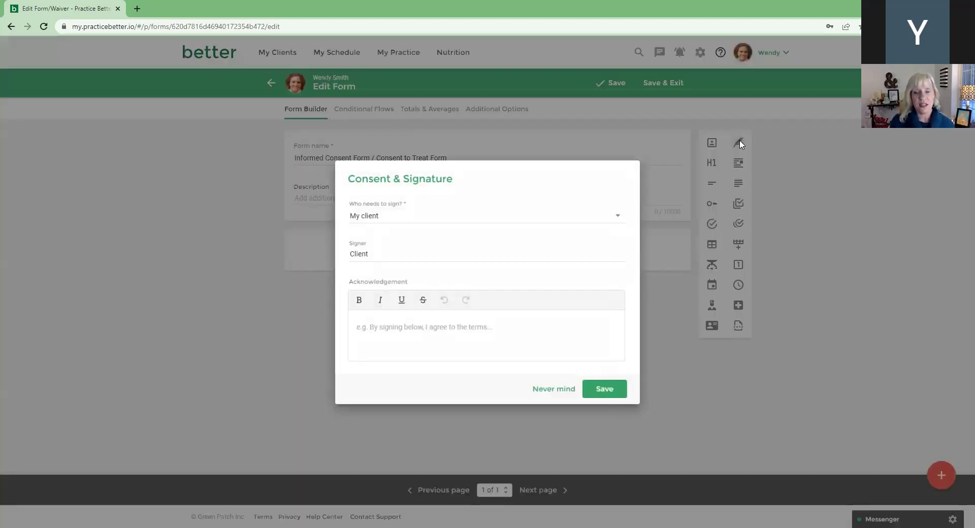
pyautogui.click(603, 388)
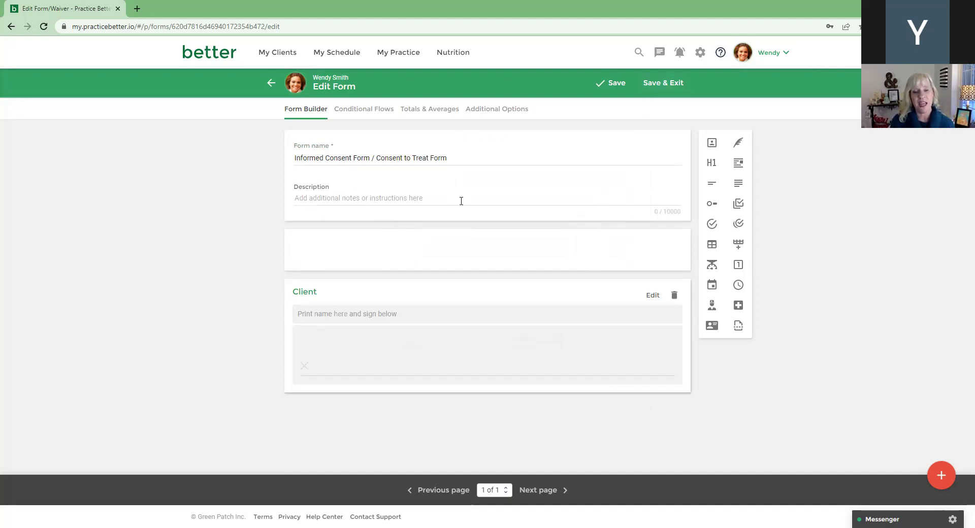
pyautogui.click(652, 297)
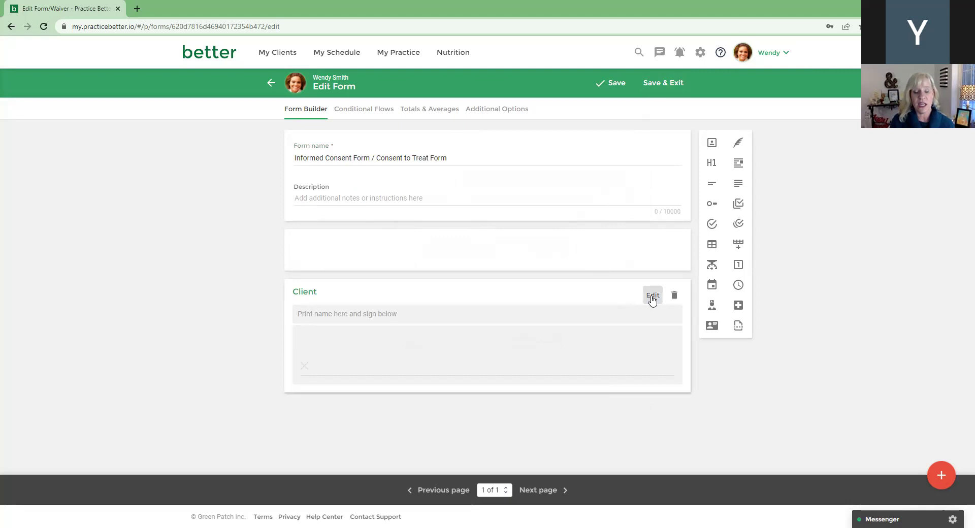
pyautogui.moveTo(442, 258); pyautogui.dragTo(326, 258)
pyautogui.write('Patient')
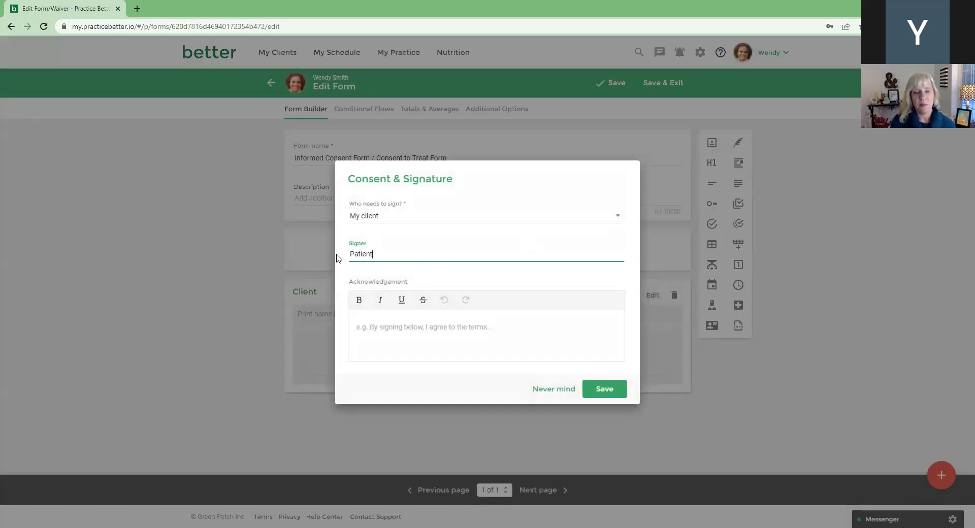
pyautogui.click(608, 389)
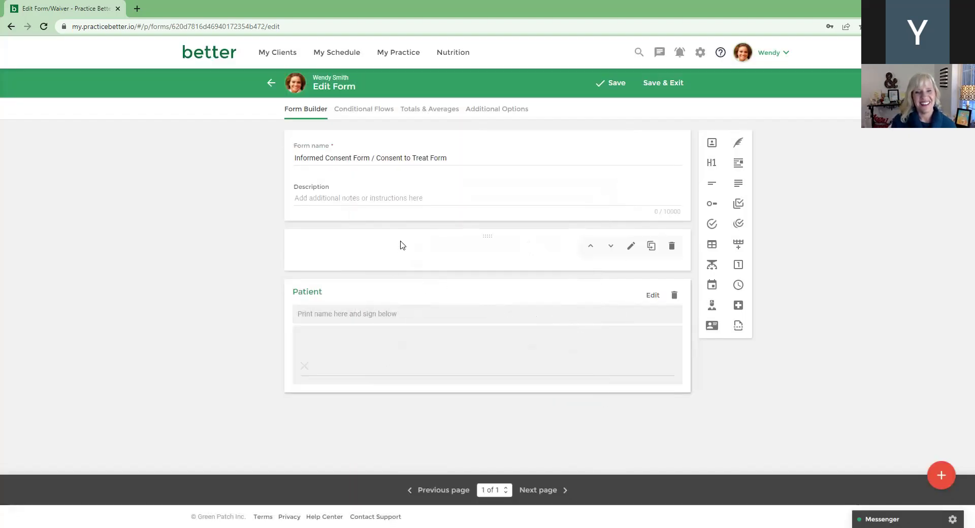
# Extend the form name to "Informed Consent Form / Consent to Treat Form for Patients", then save and exit the form
pyautogui.click(556, 160)
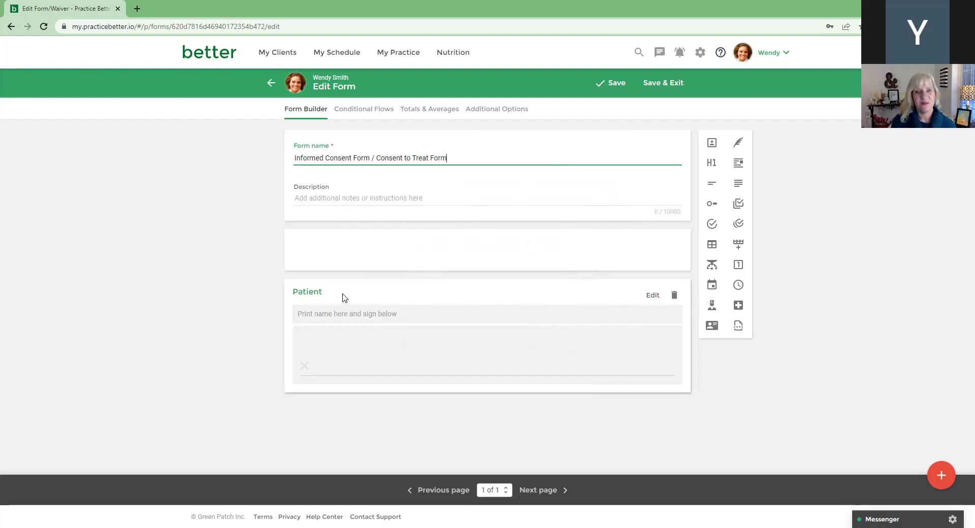
pyautogui.click(656, 85)
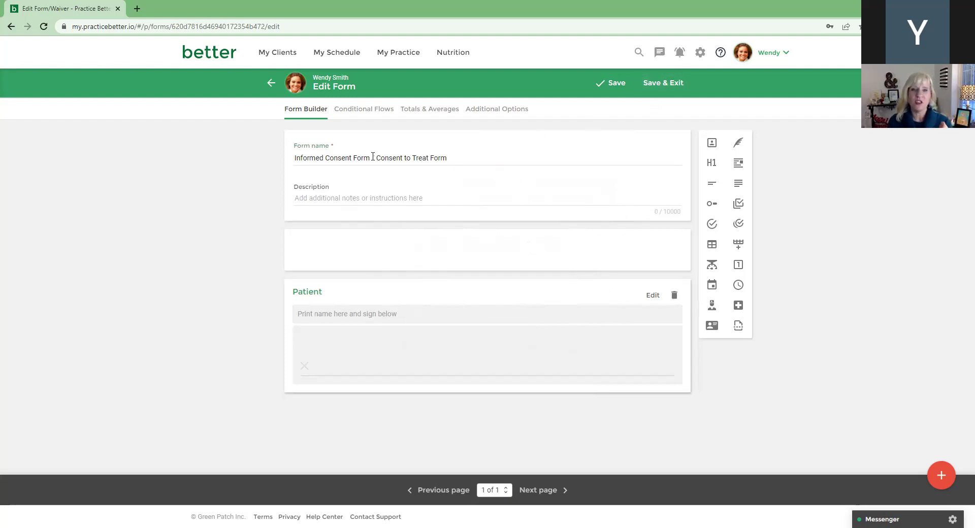
pyautogui.click(450, 159)
pyautogui.write('for ')
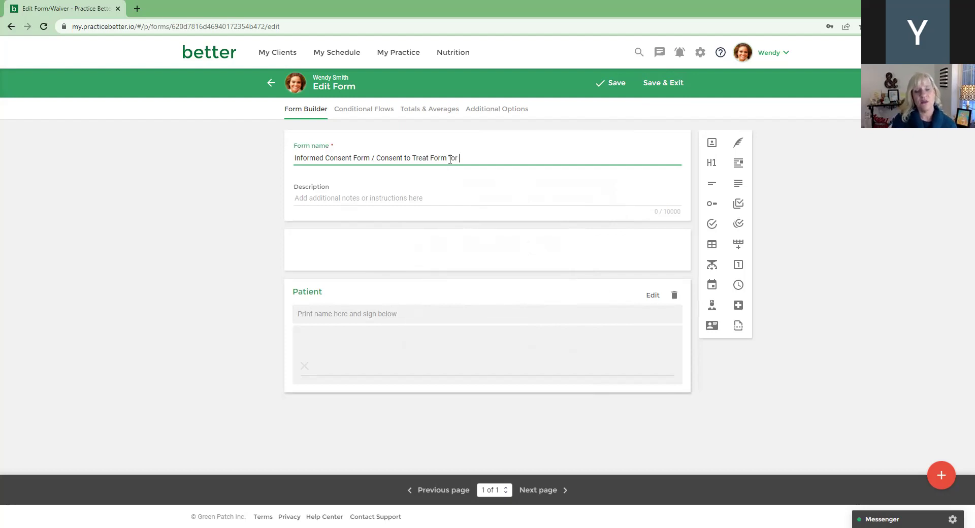
pyautogui.write('Patients')
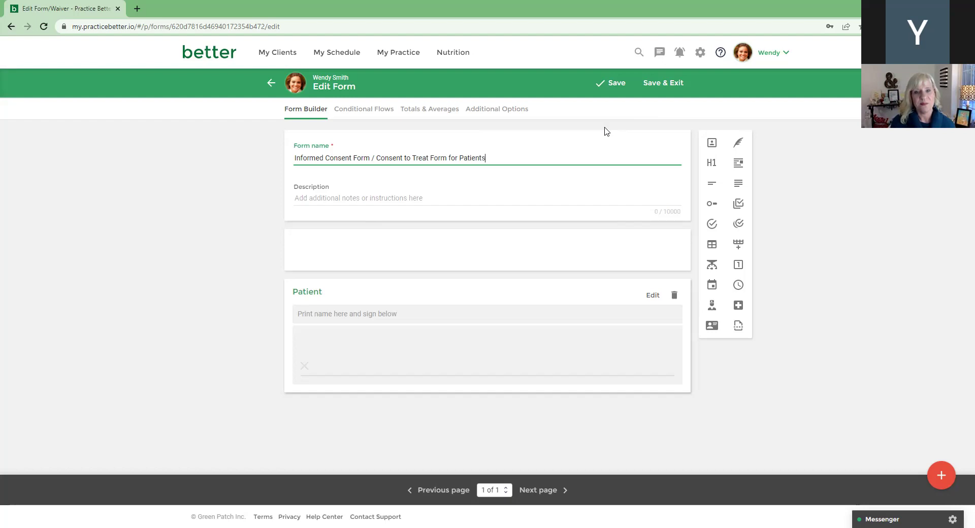
pyautogui.click(624, 82)
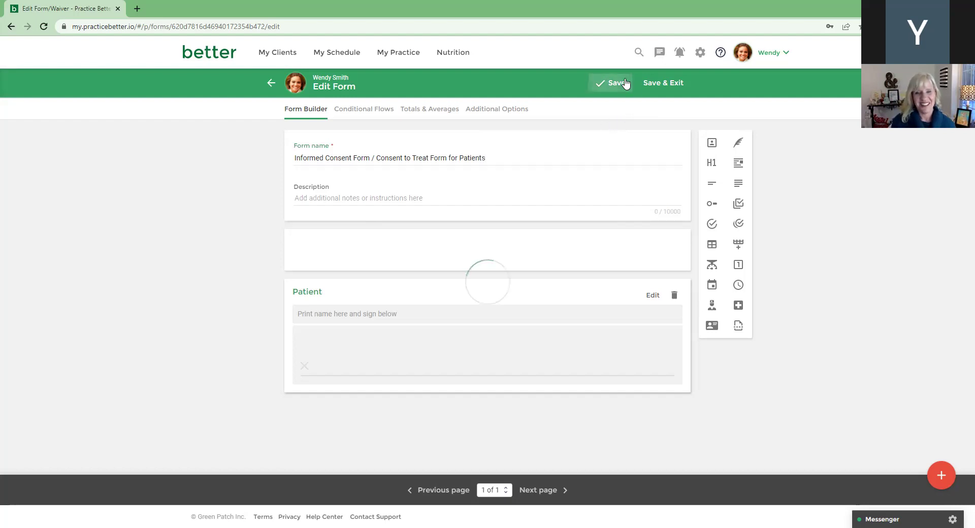
pyautogui.click(657, 83)
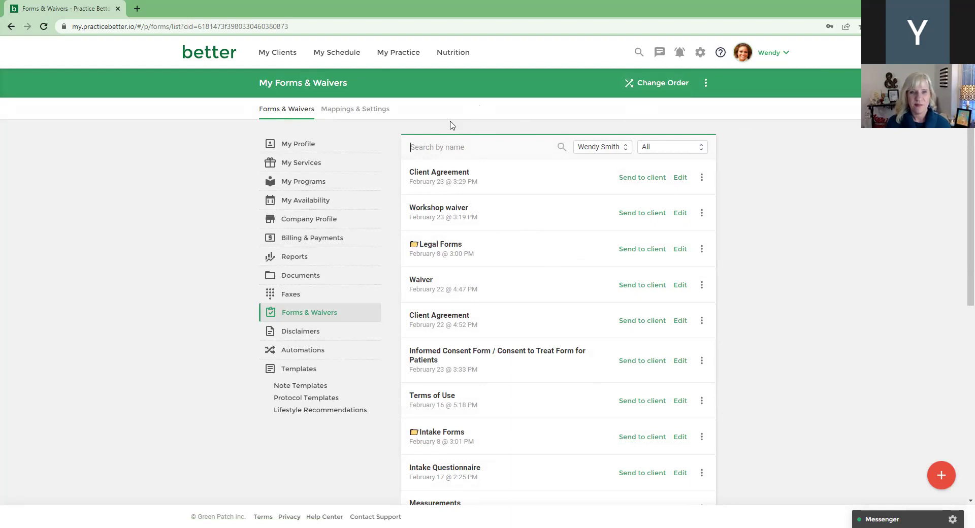
# Open the Initial Consultation service for editing and show its Advanced Options
pyautogui.moveTo(415, 58)
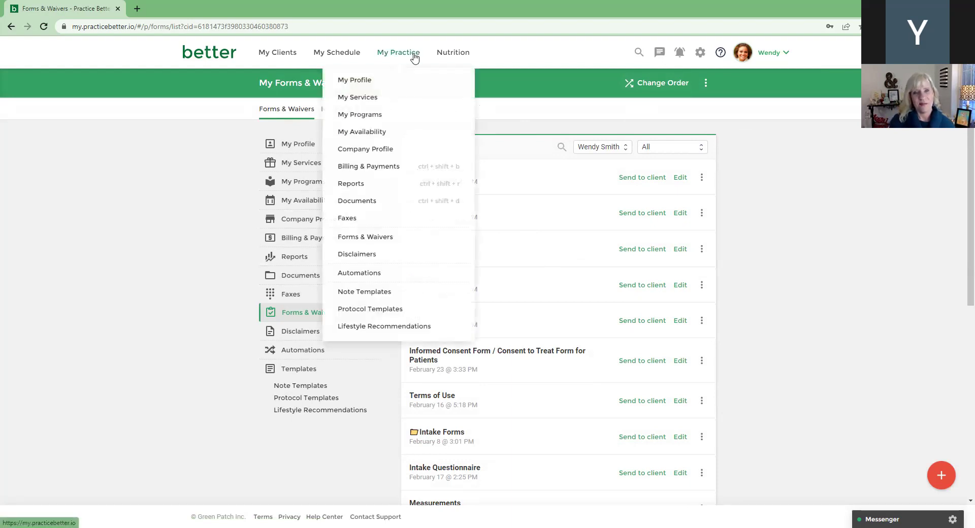
pyautogui.click(374, 103)
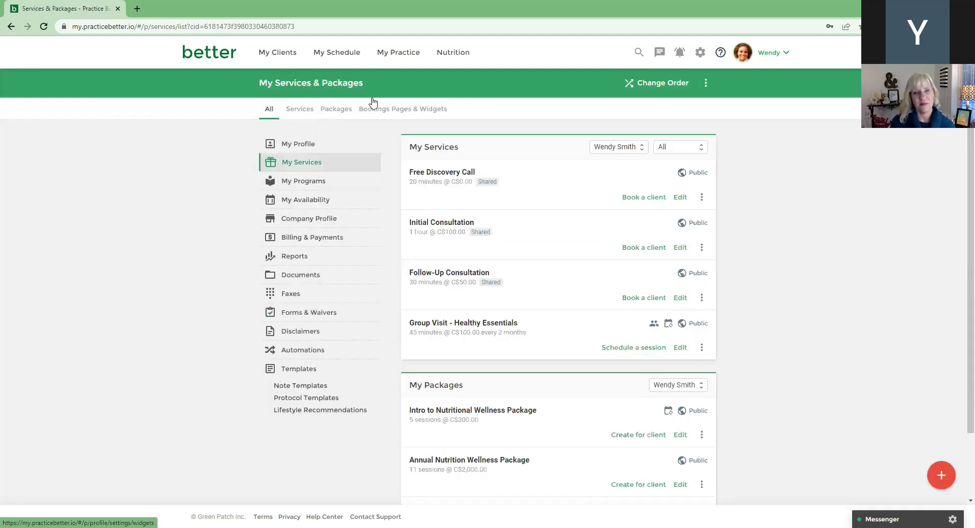
pyautogui.click(416, 225)
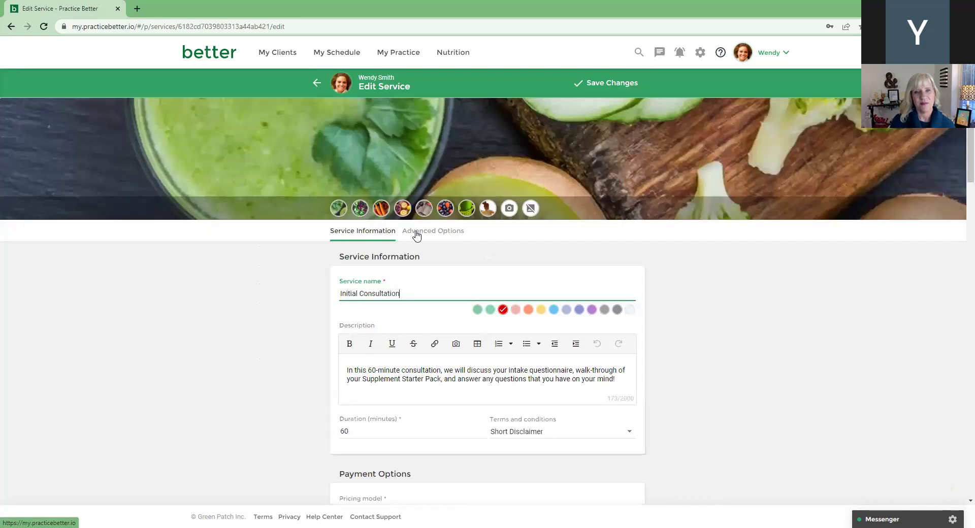
pyautogui.click(416, 235)
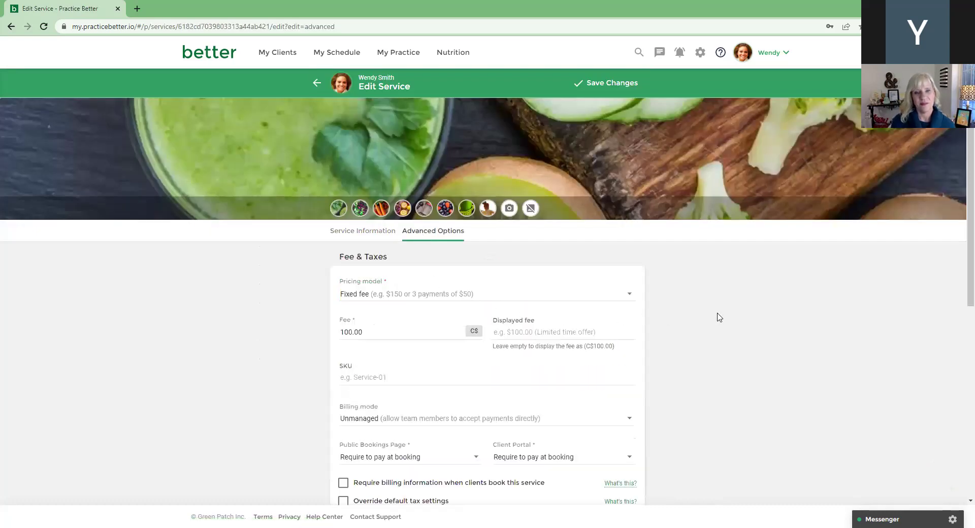
# Require the Client Agreement as a bookings page form for the Initial Consultation service and save the changes
pyautogui.scroll(-2, 718, 318)
pyautogui.scroll(-4, 718, 318)
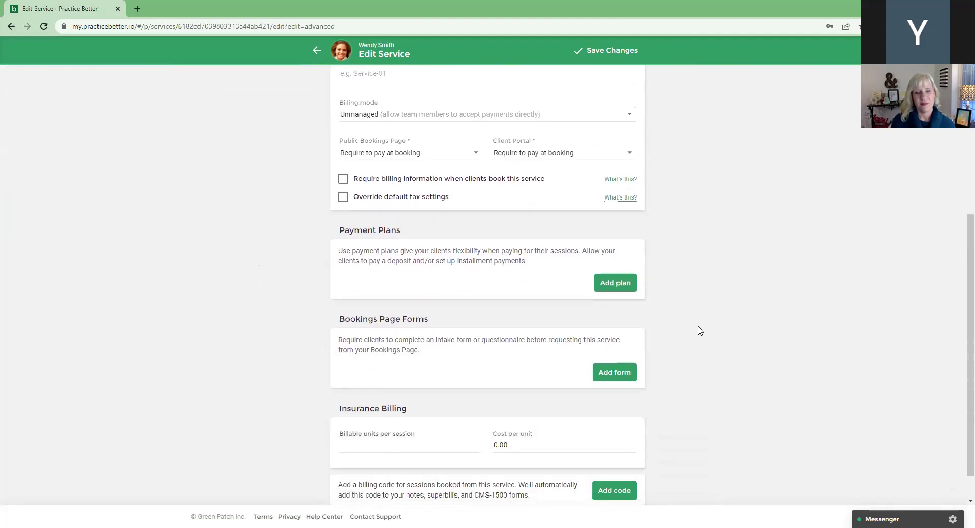
pyautogui.click(622, 373)
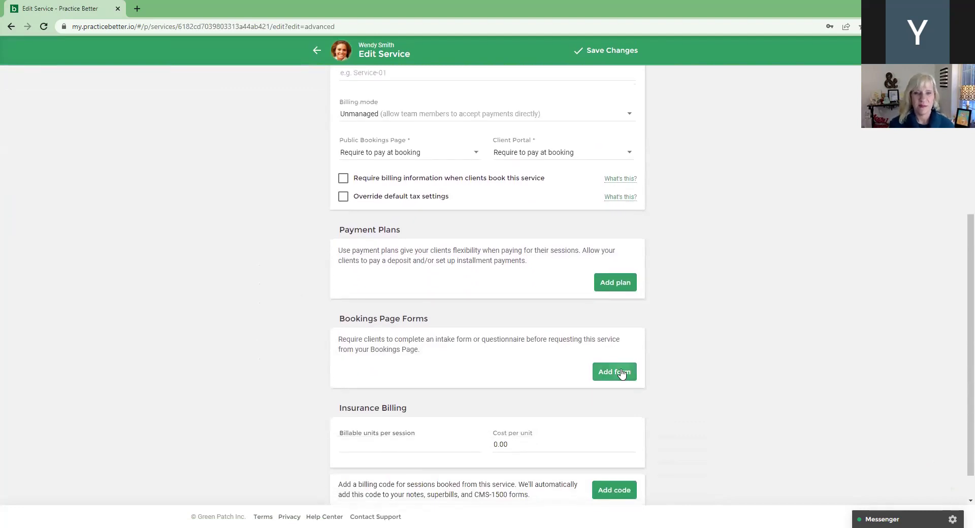
pyautogui.click(405, 296)
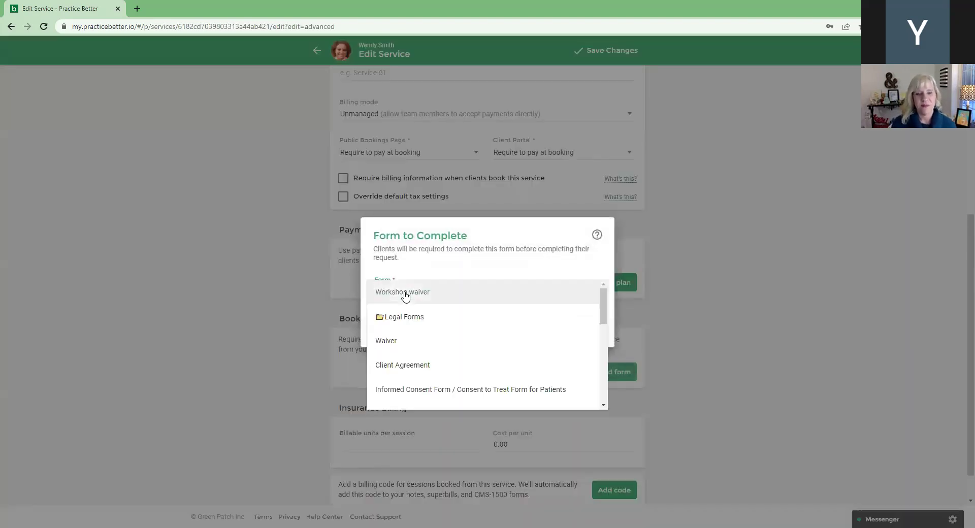
pyautogui.click(421, 365)
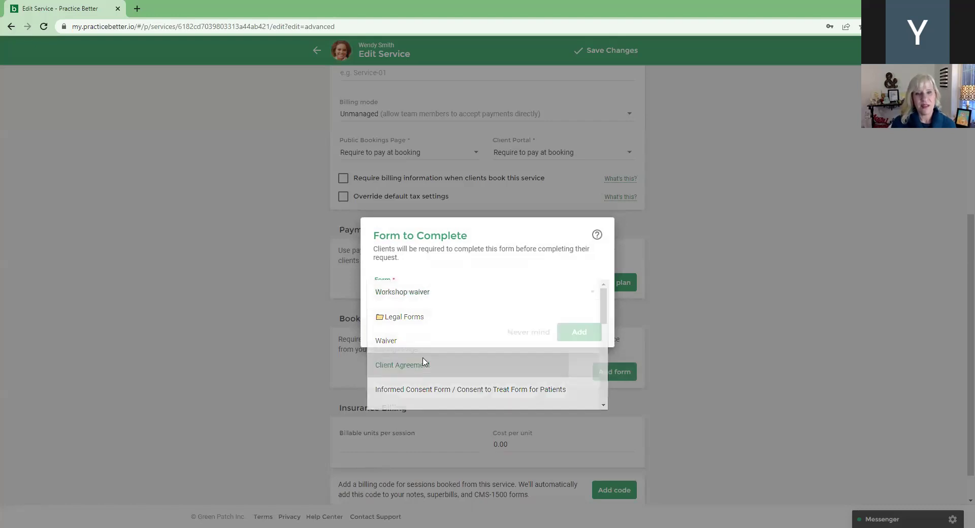
pyautogui.click(588, 333)
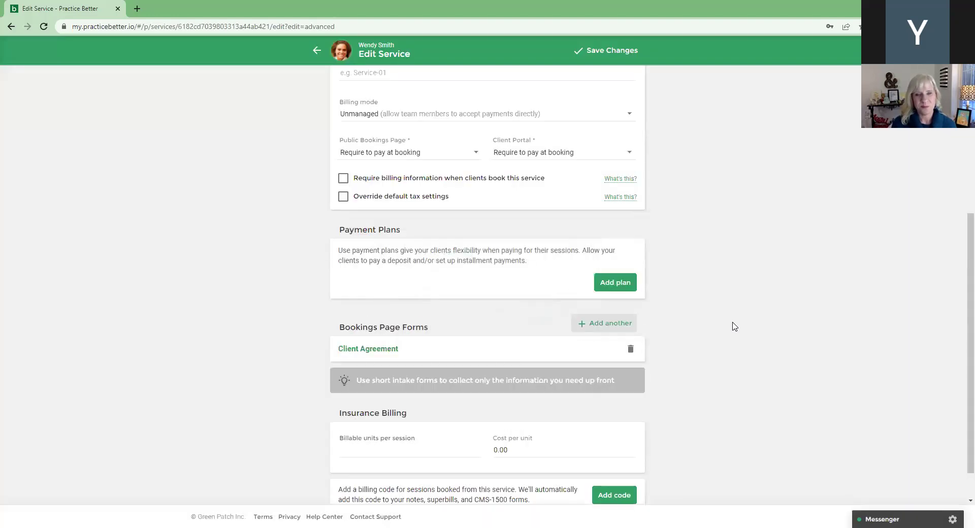
pyautogui.scroll(1, 732, 326)
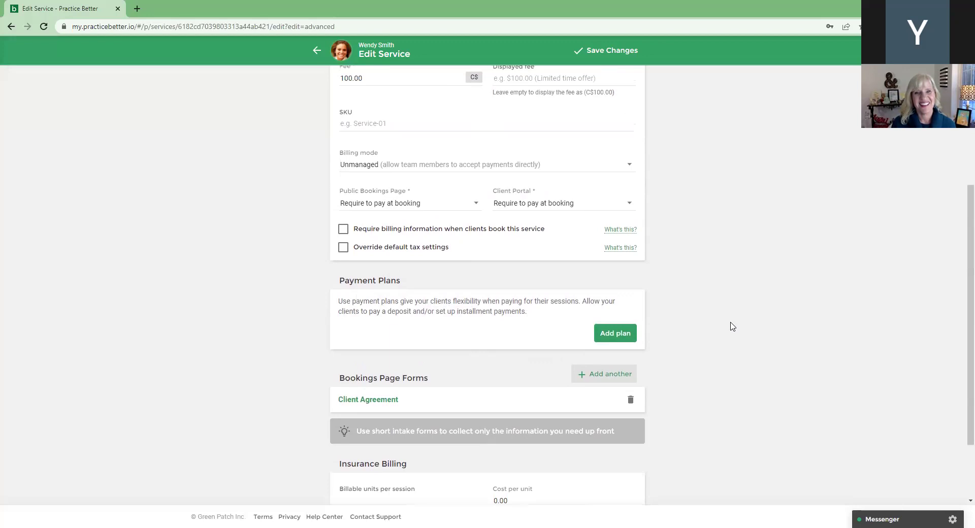
pyautogui.scroll(1, 723, 327)
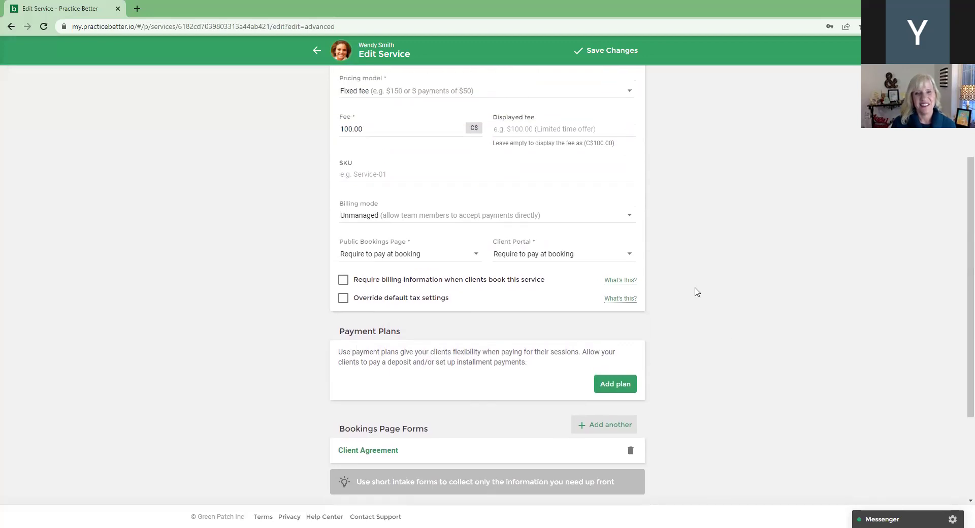
pyautogui.click(595, 61)
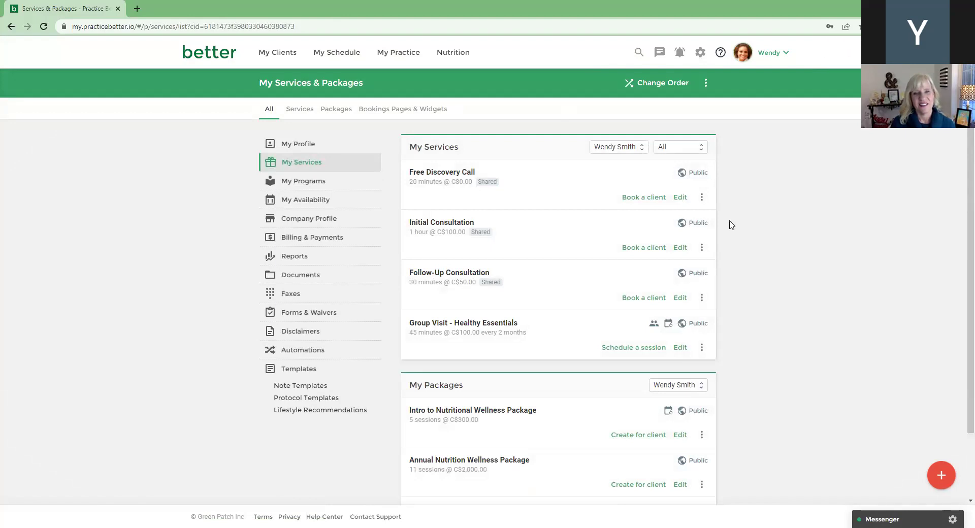
# Start a new automation that sends forms after a booking is confirmed
pyautogui.click(397, 57)
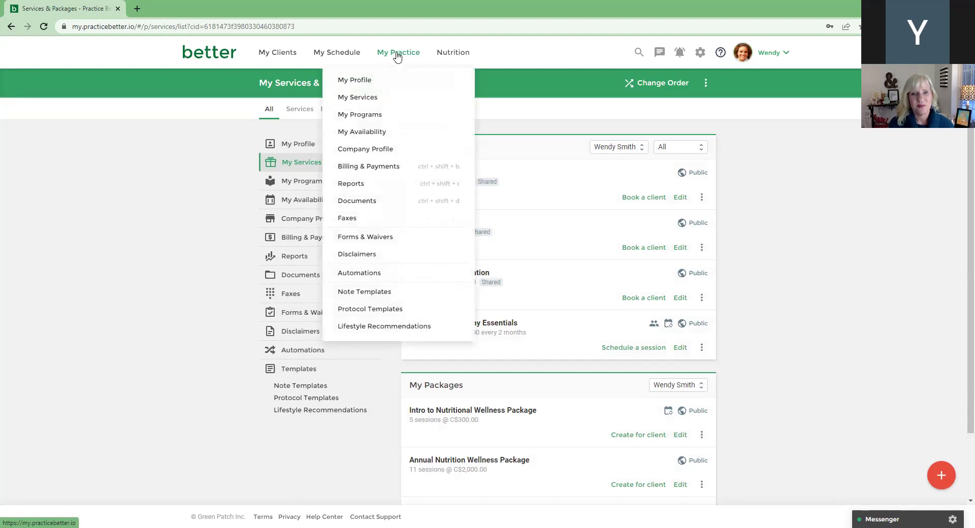
pyautogui.click(366, 280)
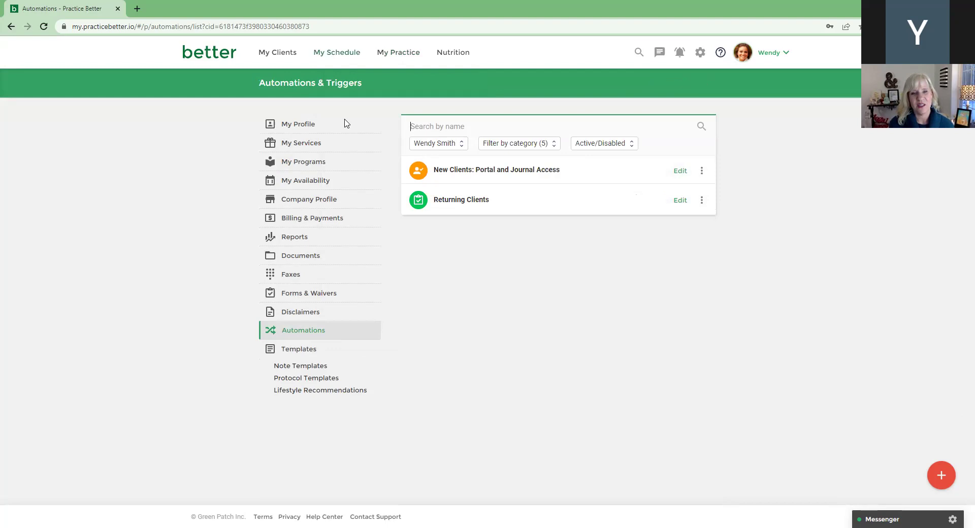
pyautogui.click(950, 476)
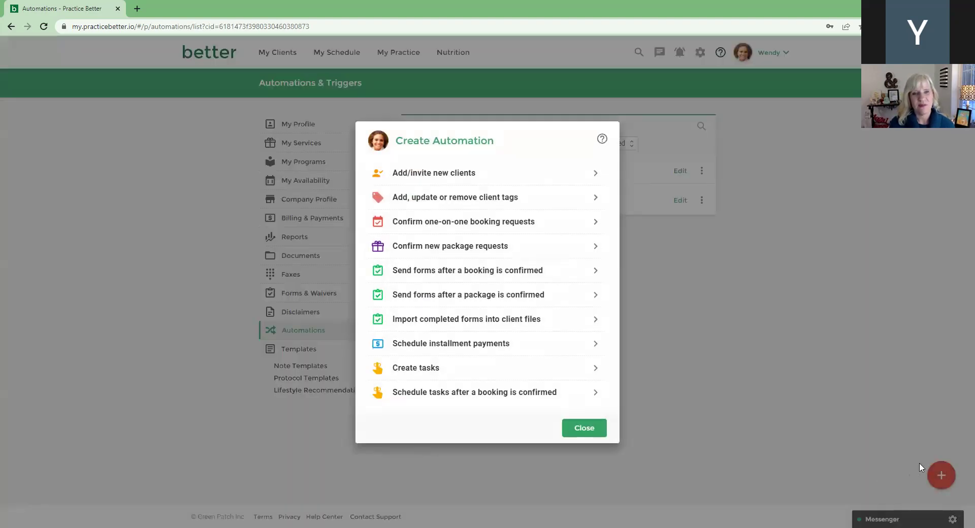
pyautogui.click(486, 277)
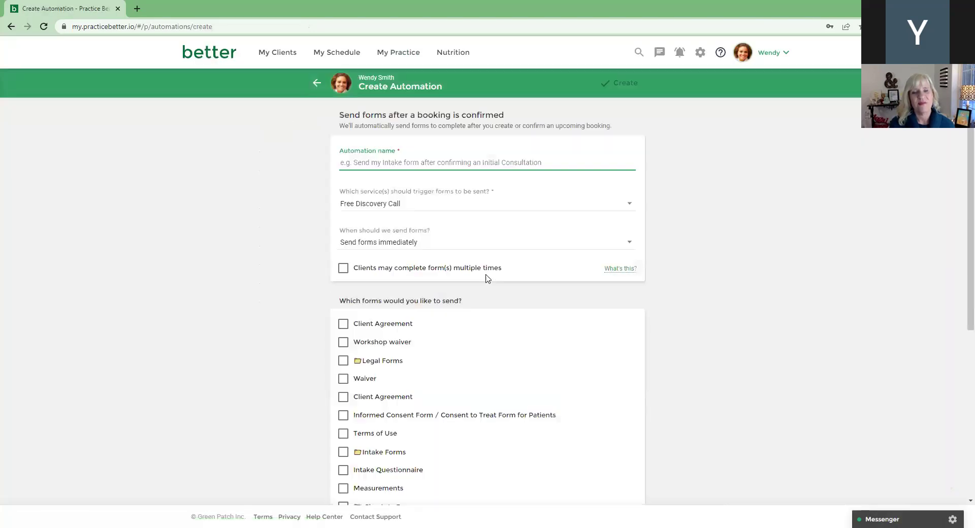
# Set Initial Consultation as the only service that triggers the automation, deselecting Free Discovery Call
pyautogui.click(409, 214)
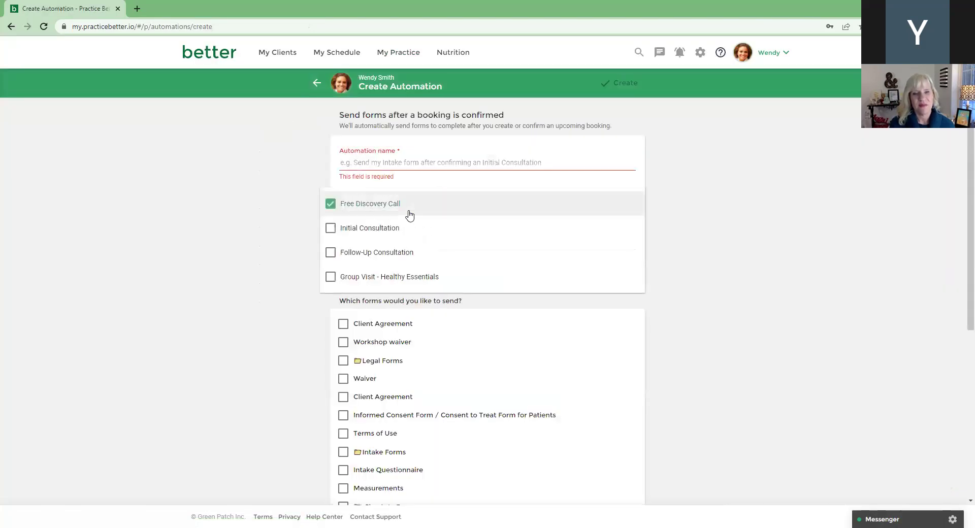
pyautogui.click(394, 228)
pyautogui.click(330, 204)
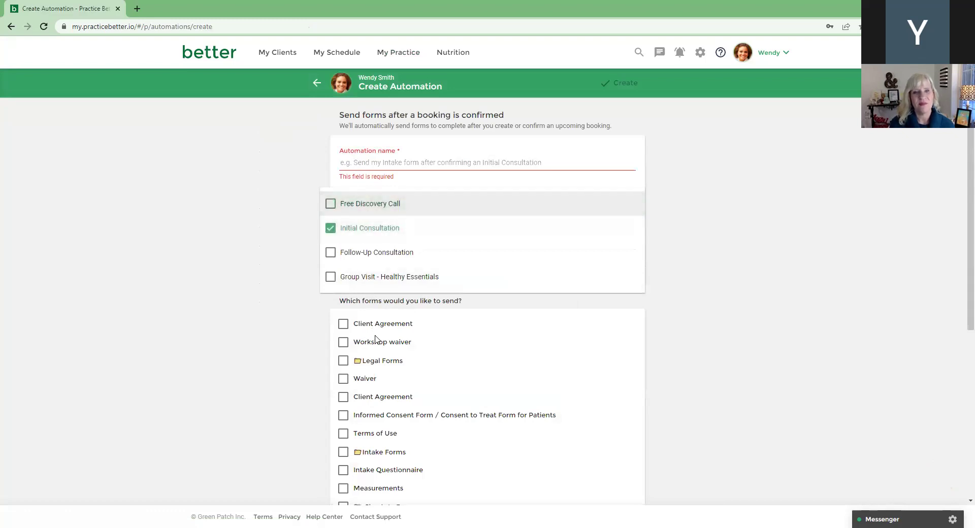
pyautogui.click(712, 328)
# Select the first Client Agreement and the Waiver as forms to send, and leave the automation without creating it
pyautogui.click(343, 327)
pyautogui.click(340, 376)
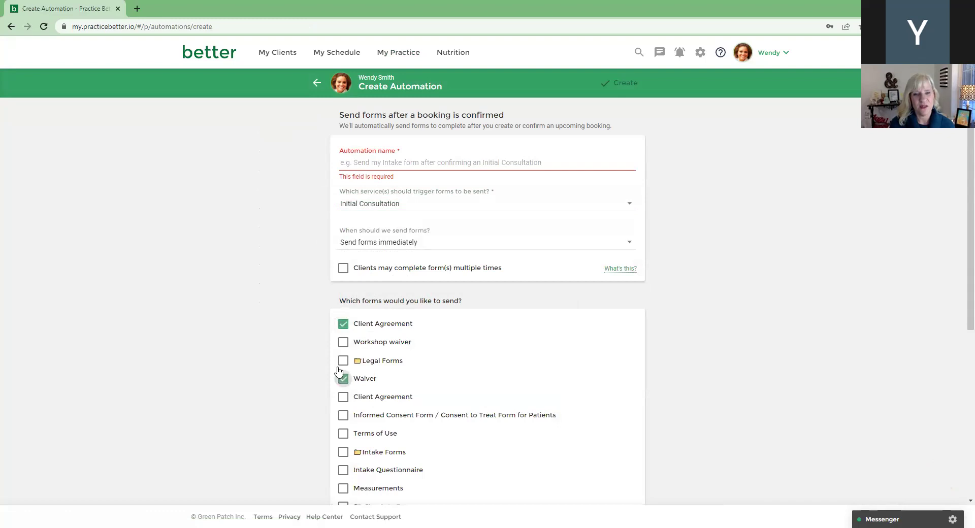
pyautogui.scroll(-2, 714, 258)
pyautogui.scroll(2, 716, 254)
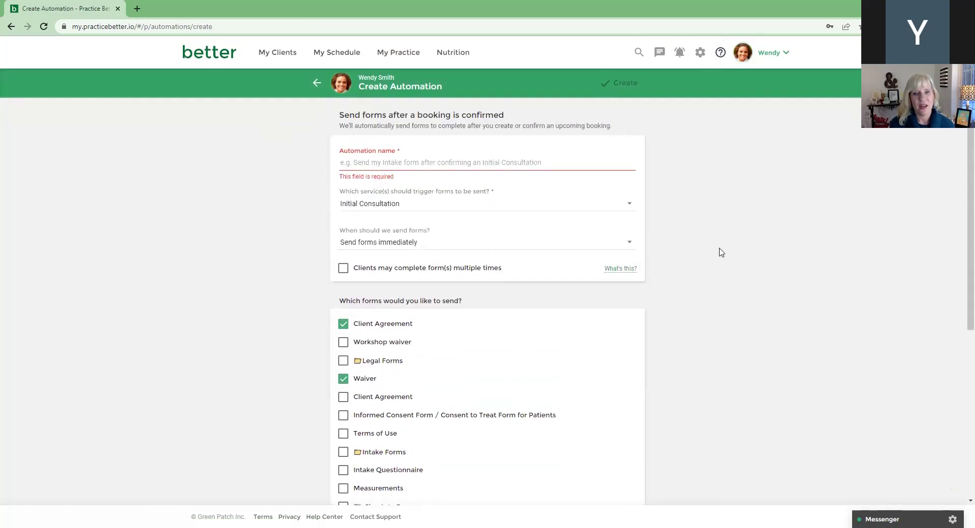
pyautogui.click(313, 89)
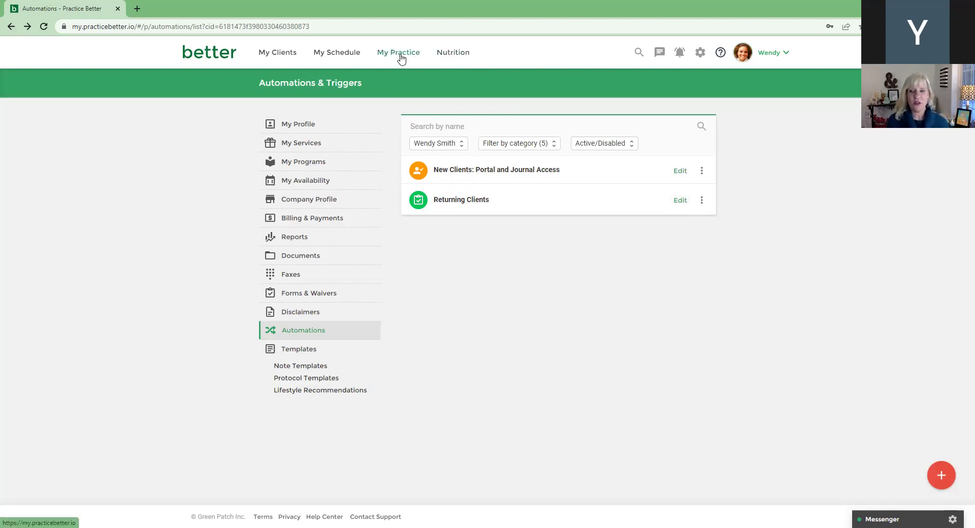
# Open the Terms of Use form from Forms & Waivers and set its description to "For group offering, e-course"
pyautogui.moveTo(401, 59)
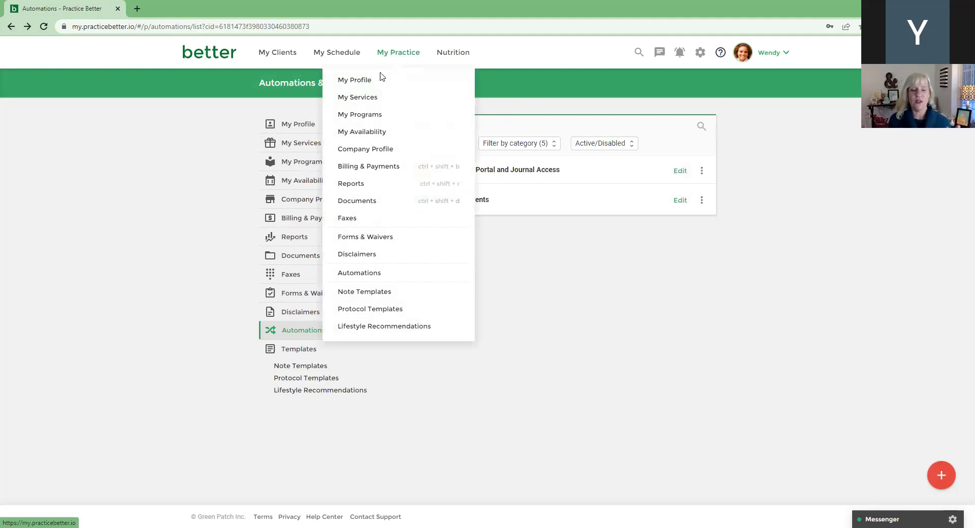
pyautogui.click(372, 241)
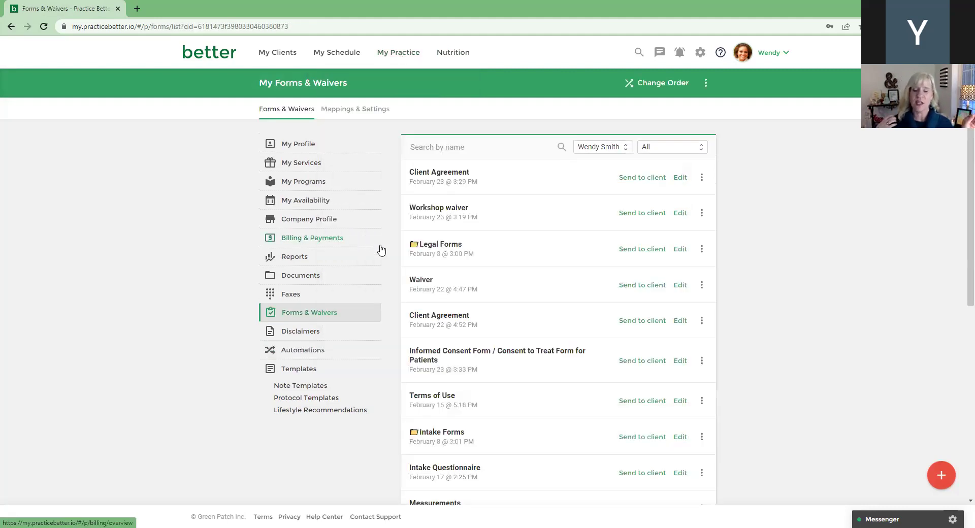
pyautogui.scroll(-2, 379, 251)
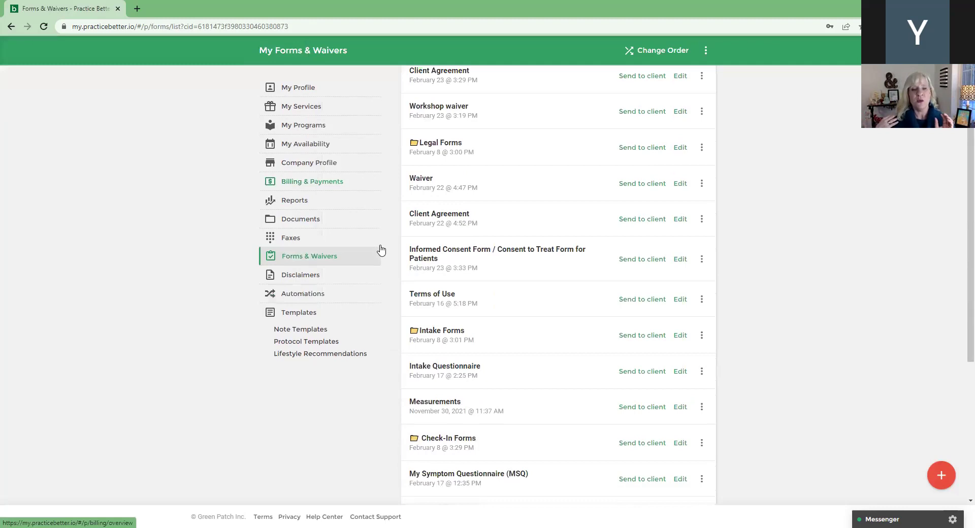
pyautogui.click(436, 295)
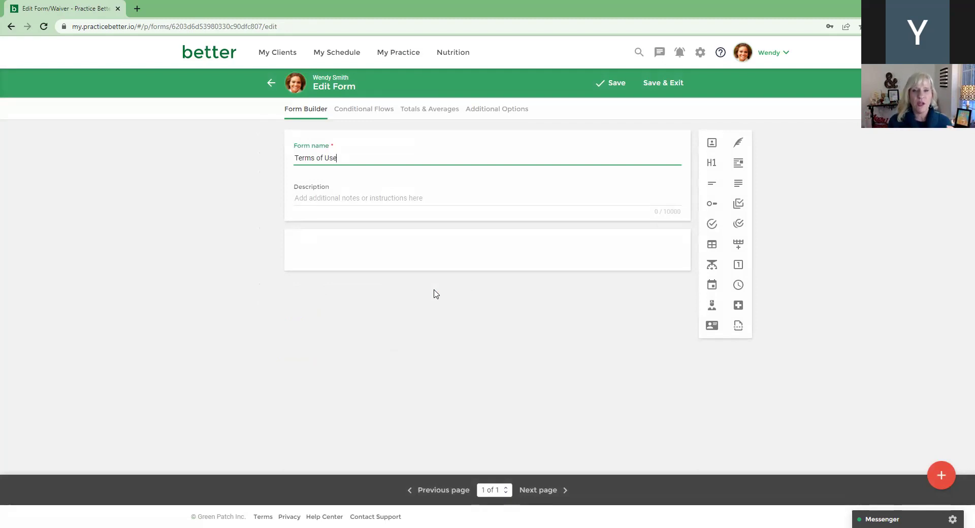
pyautogui.click(416, 198)
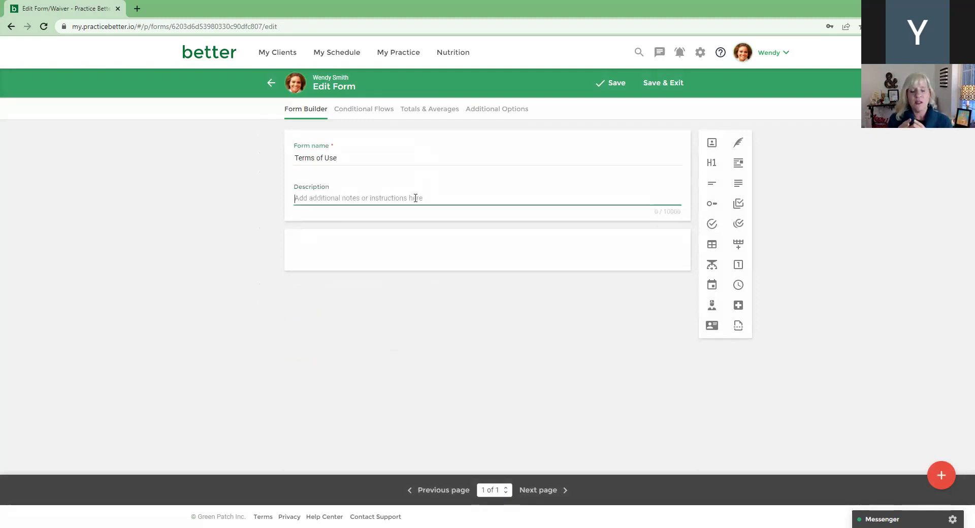
pyautogui.write('For group ')
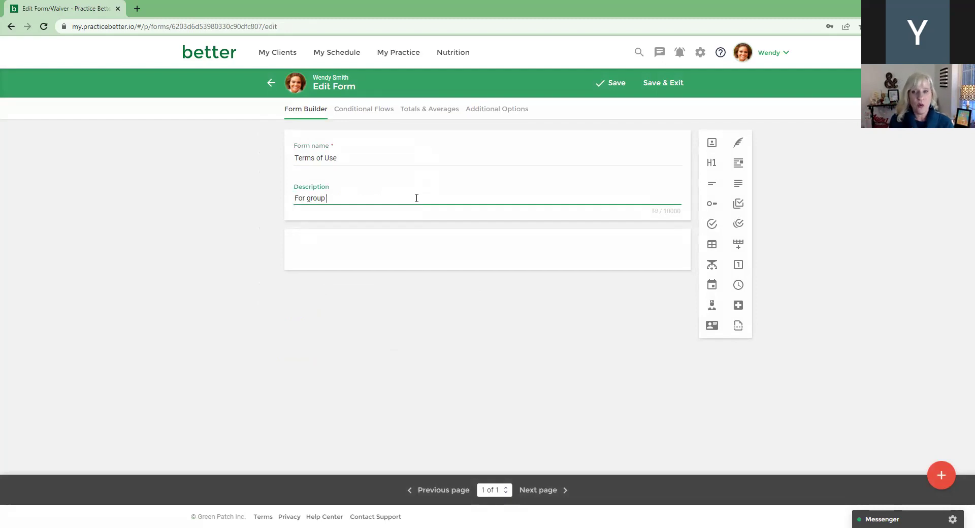
pyautogui.write('offering, ')
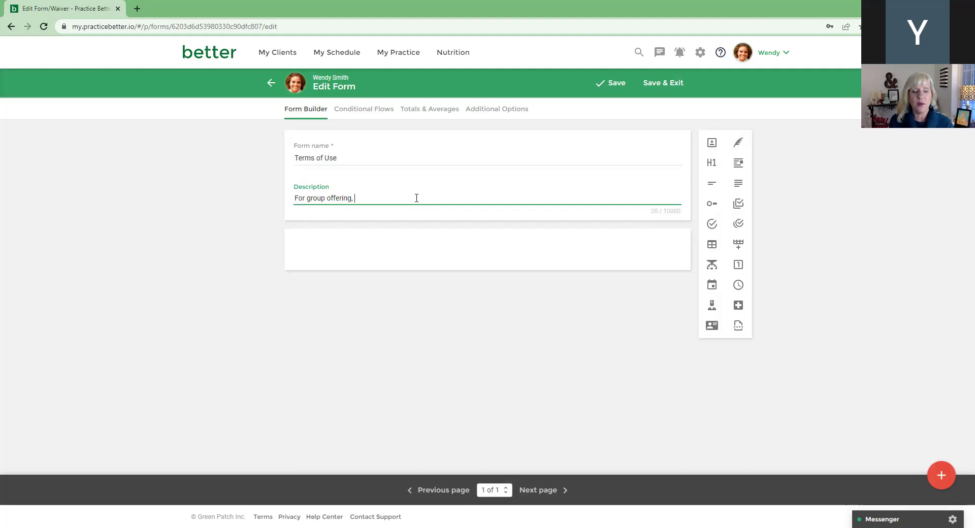
pyautogui.write('e-course')
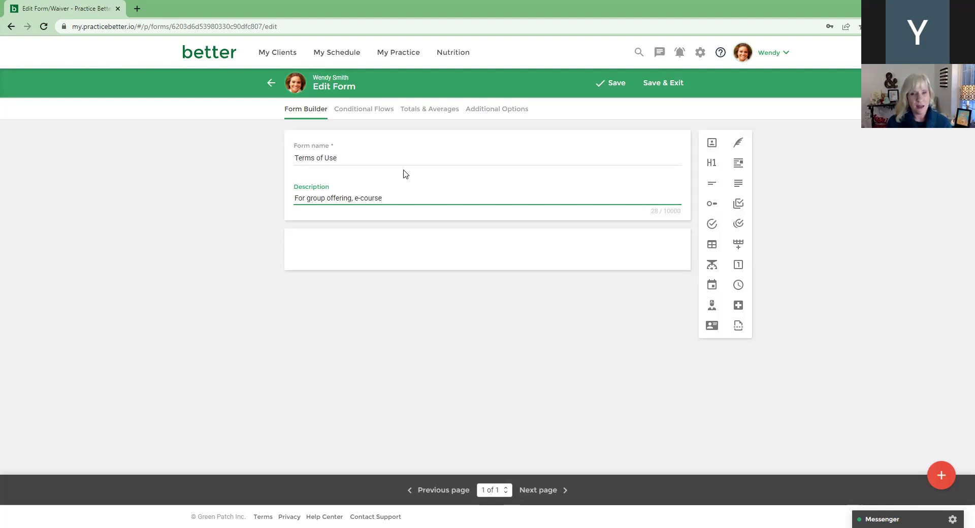
# Add a consent and signature block for "My client" with signer label "Client" to the Terms of Use form, and save and exit
pyautogui.click(738, 143)
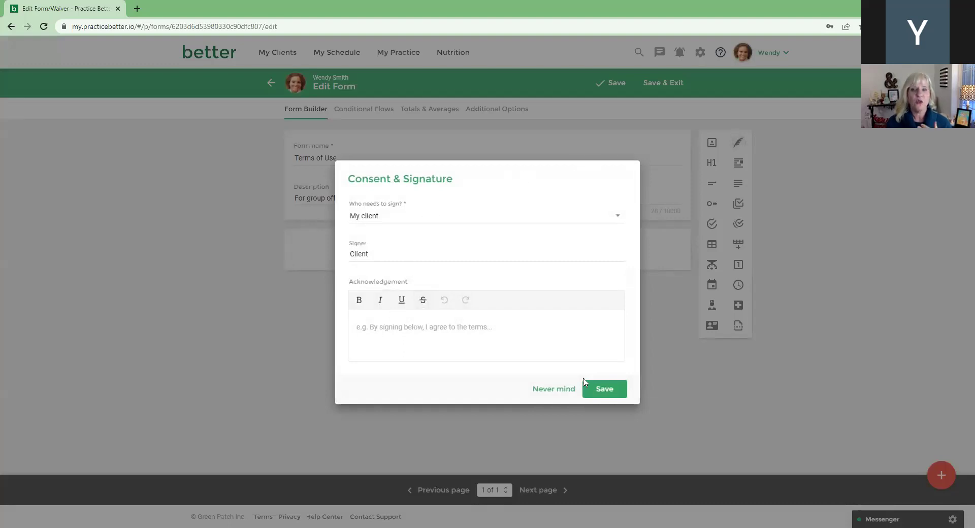
pyautogui.click(617, 394)
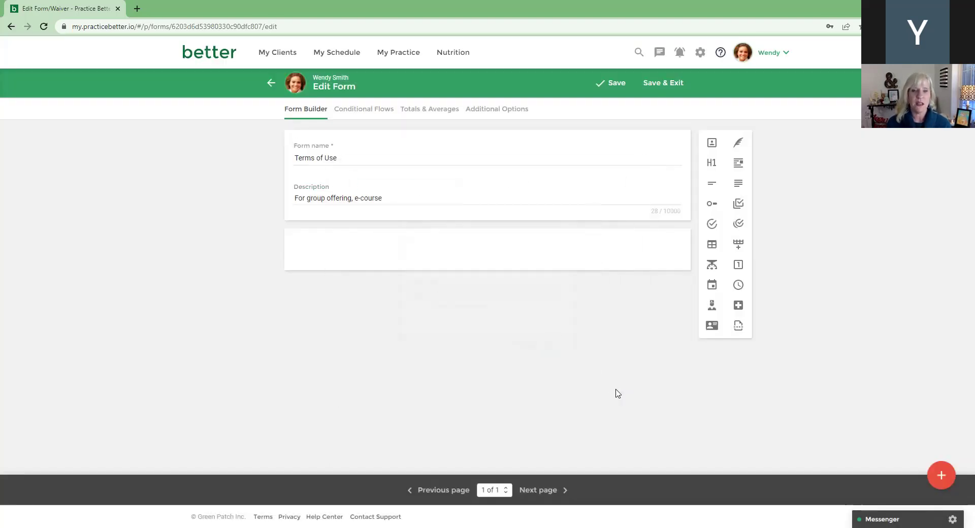
pyautogui.moveTo(549, 257)
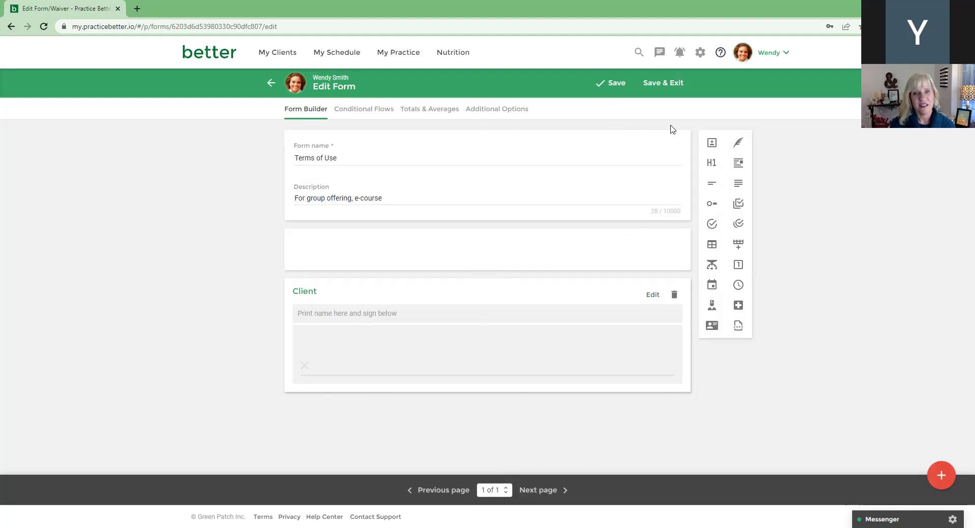
pyautogui.click(665, 87)
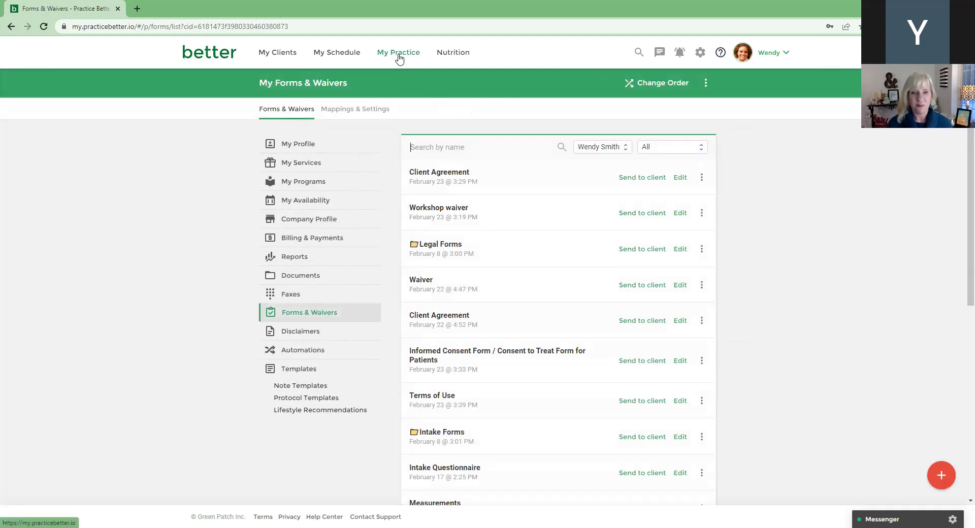
# Open the Meal Planning Essentials program from My Programs and open its details for editing
pyautogui.click(399, 56)
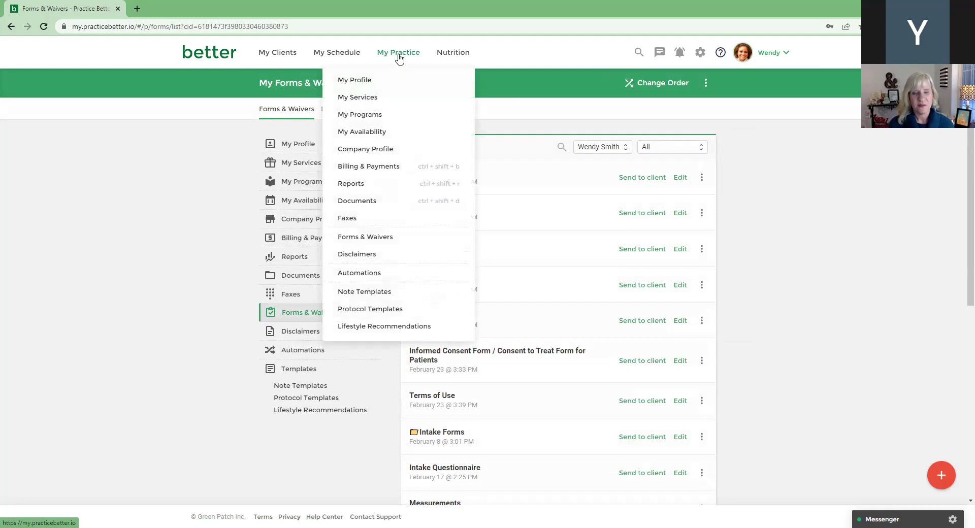
pyautogui.click(360, 116)
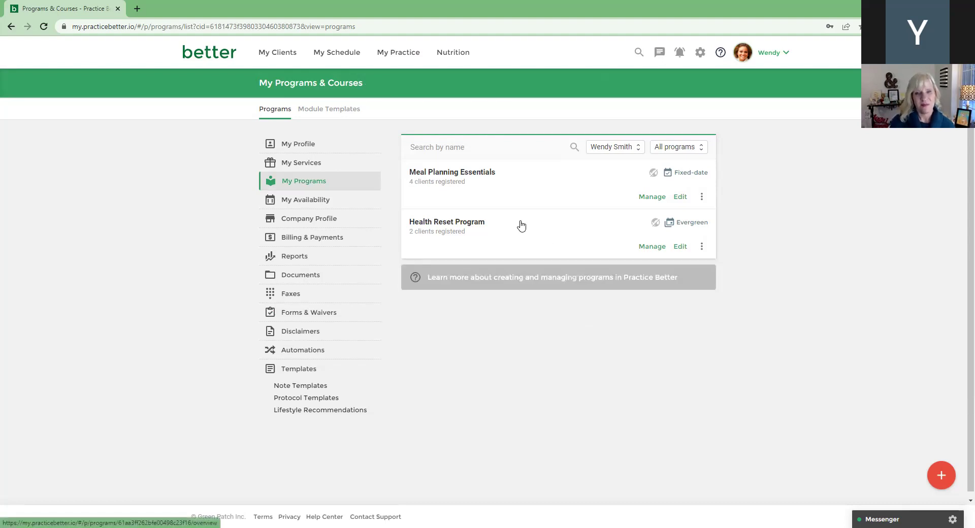
pyautogui.click(494, 178)
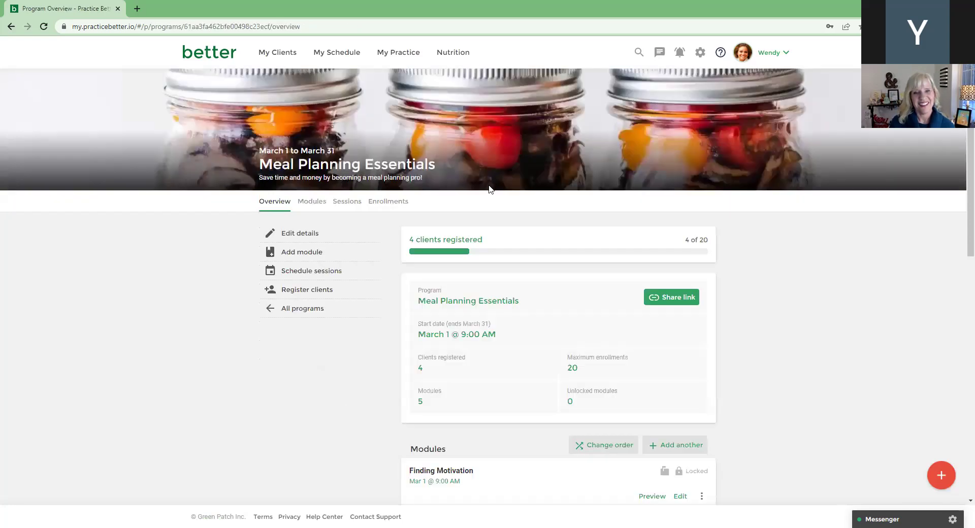
pyautogui.scroll(-3, 475, 248)
pyautogui.scroll(2, 432, 262)
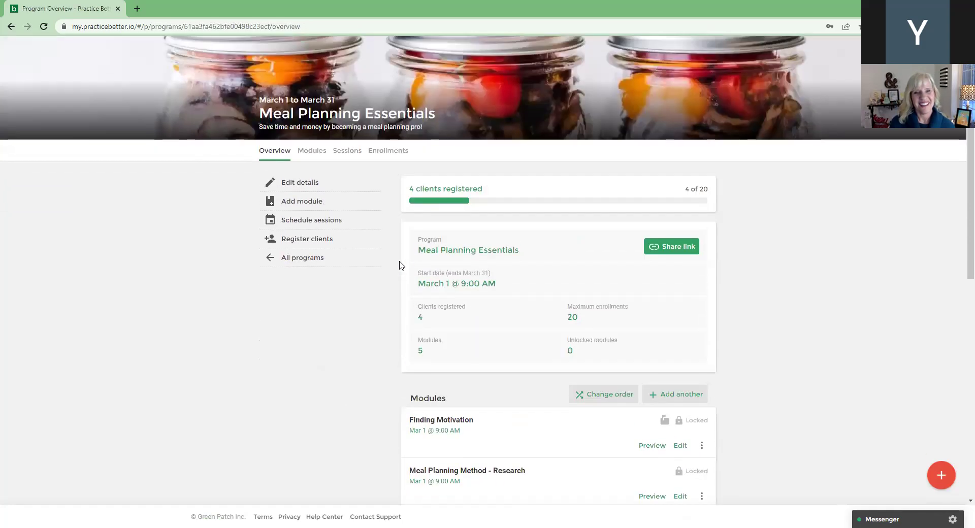
pyautogui.scroll(-10, 344, 269)
pyautogui.scroll(10, 344, 269)
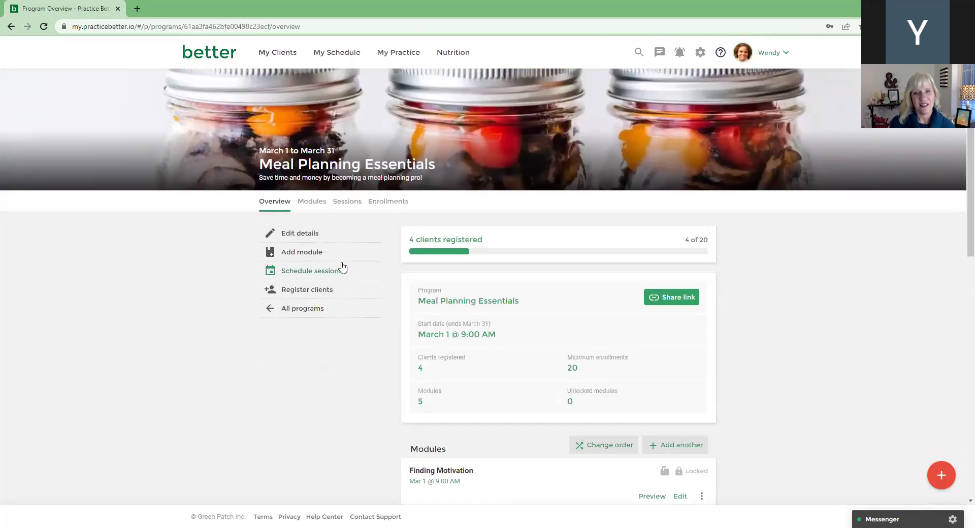
pyautogui.click(306, 234)
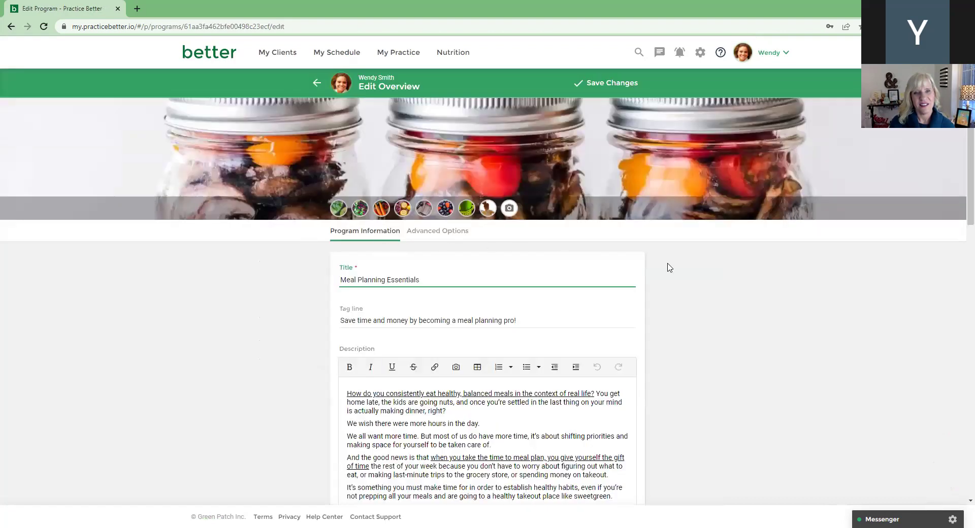
# Add the Terms of Use form to the Meal Planning Essentials program's bookings page forms in its advanced options, and save the changes
pyautogui.click(439, 237)
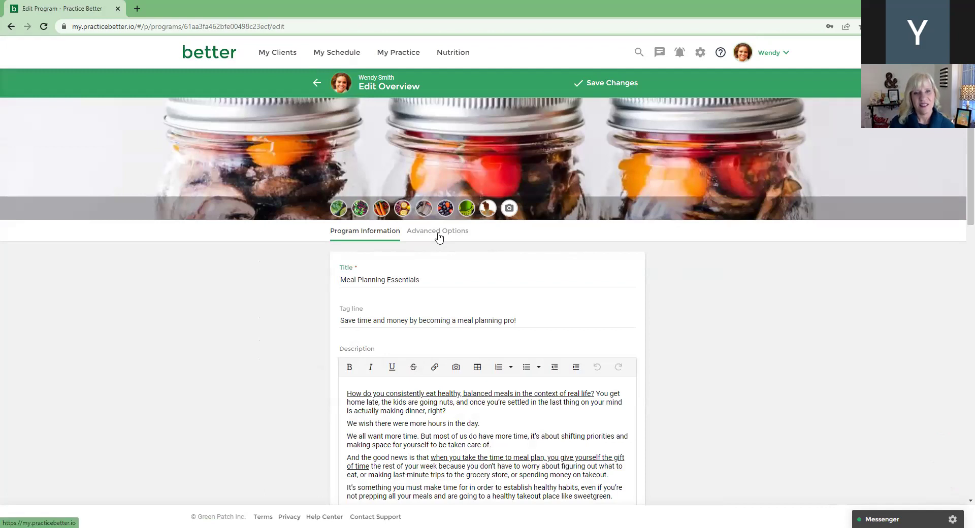
pyautogui.click(439, 237)
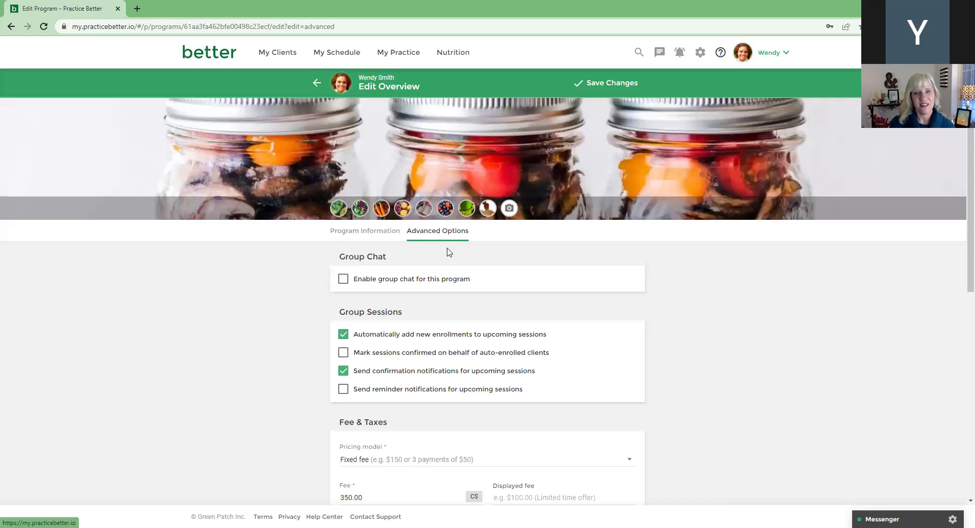
pyautogui.scroll(-8, 673, 349)
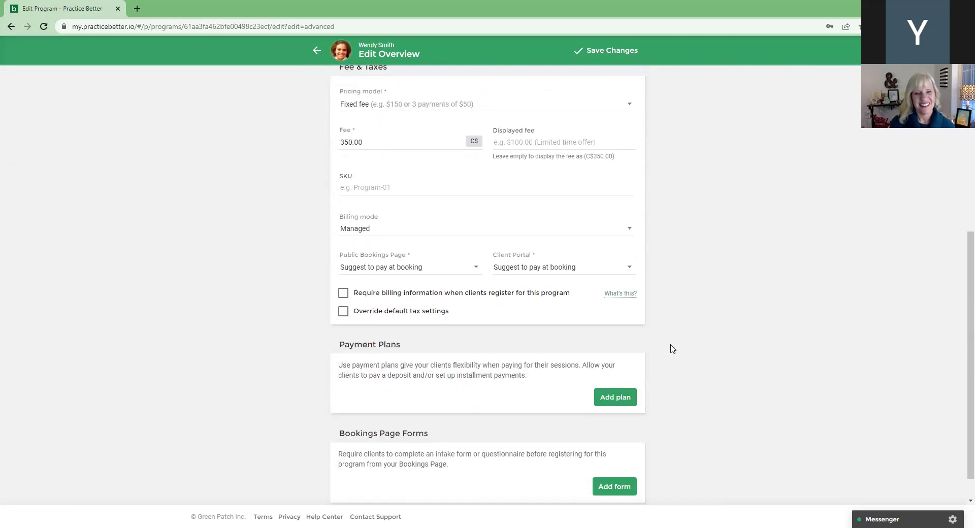
pyautogui.click(607, 458)
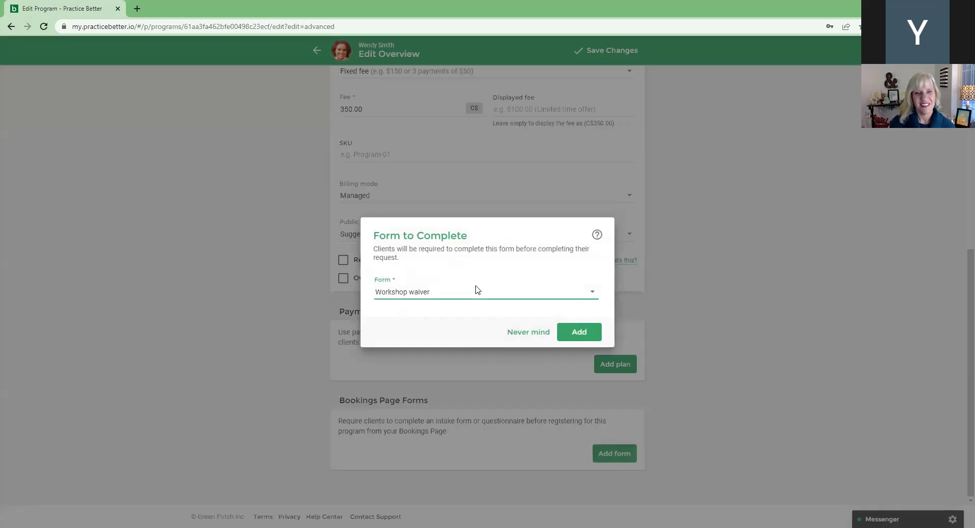
pyautogui.click(477, 290)
pyautogui.scroll(-3, 462, 325)
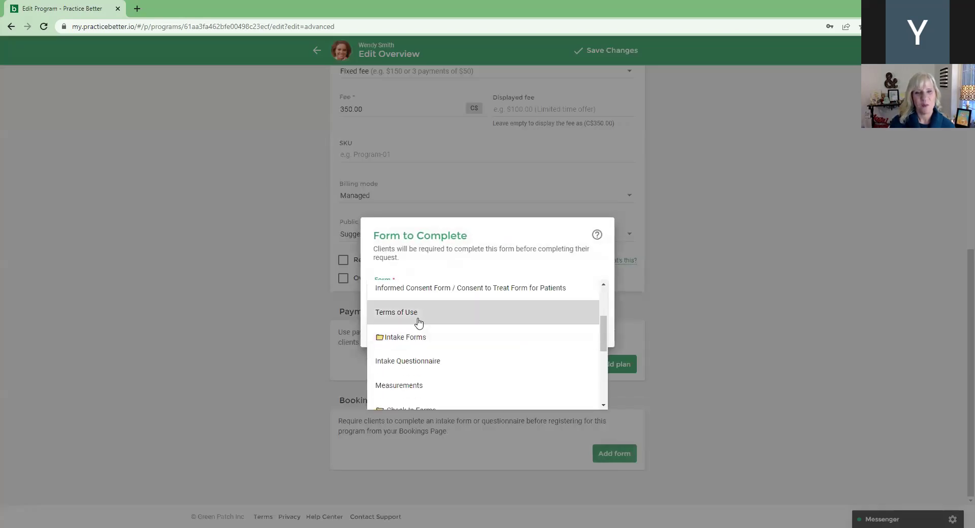
pyautogui.click(418, 322)
pyautogui.click(574, 333)
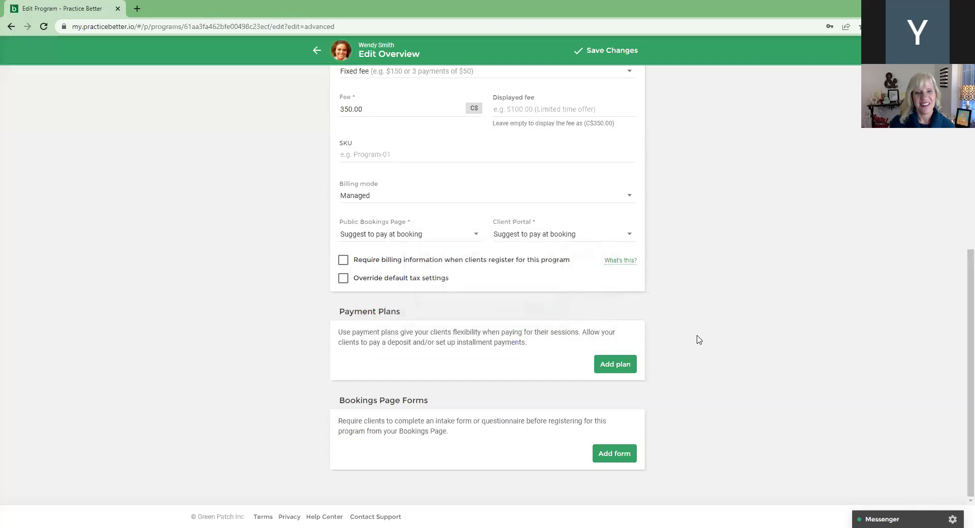
pyautogui.scroll(4, 697, 337)
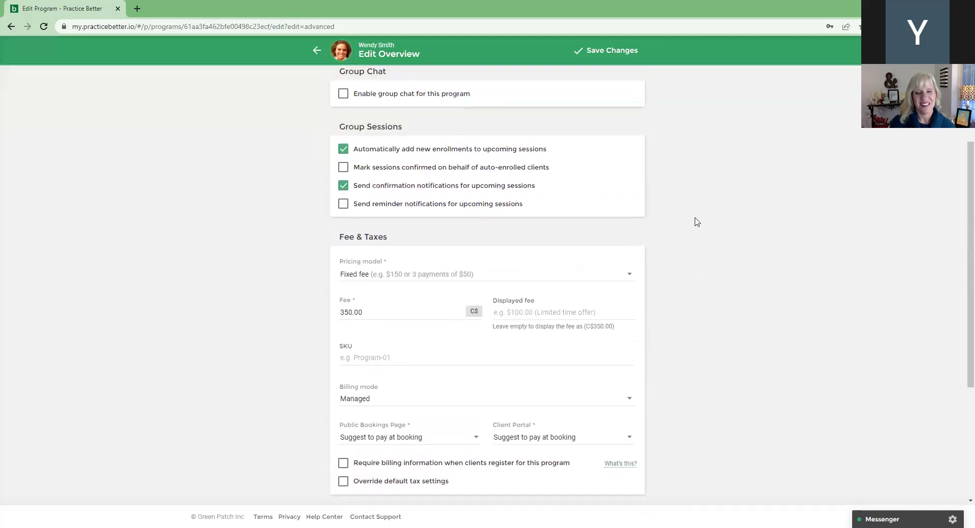
pyautogui.click(607, 54)
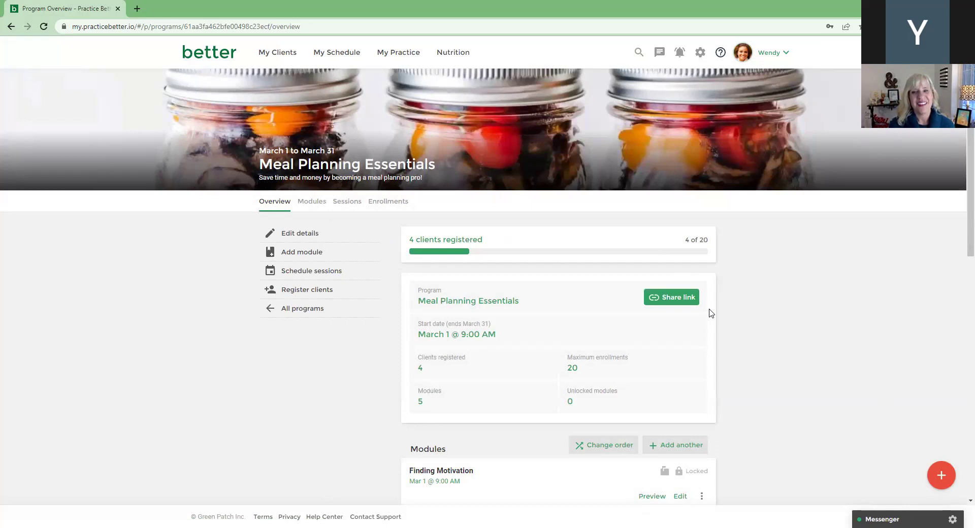
# Open the Short Disclaimer from the practice's Disclaimers to view its content and agreement clause
pyautogui.click(397, 59)
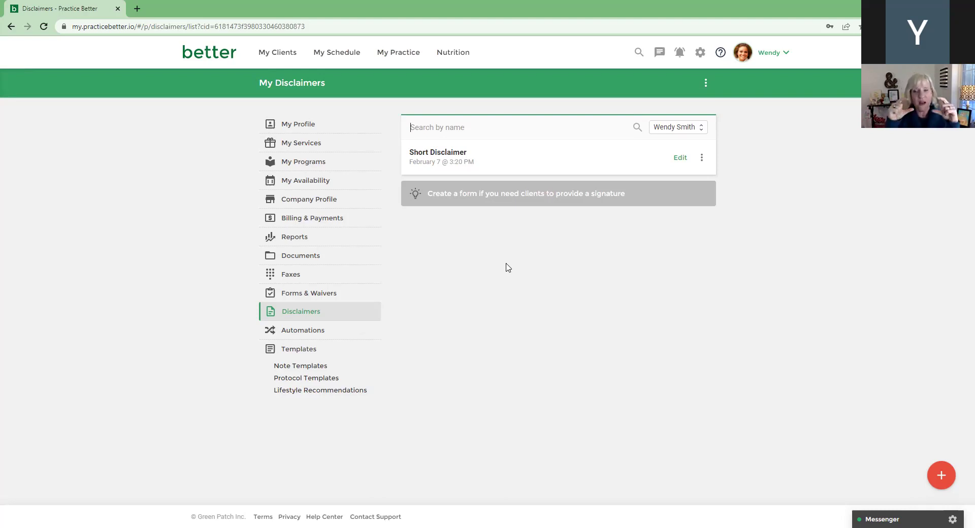
pyautogui.click(457, 154)
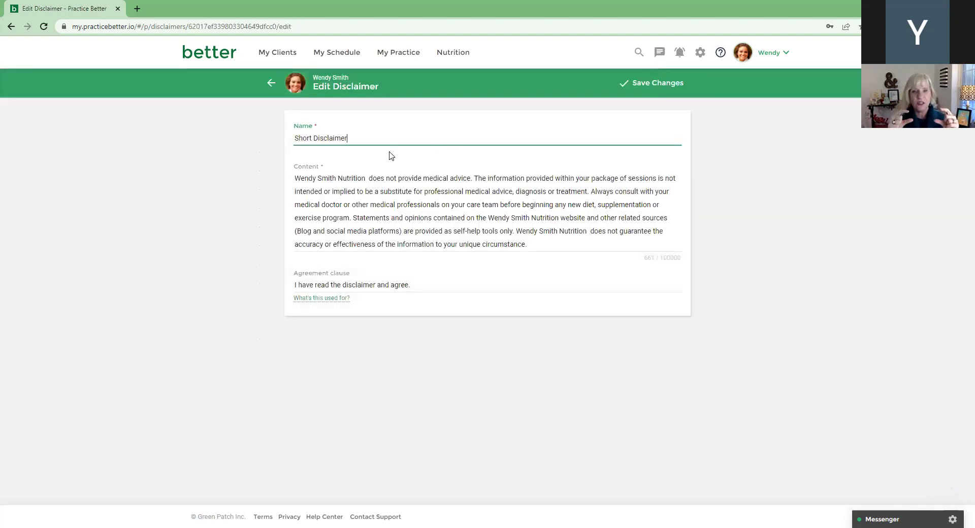